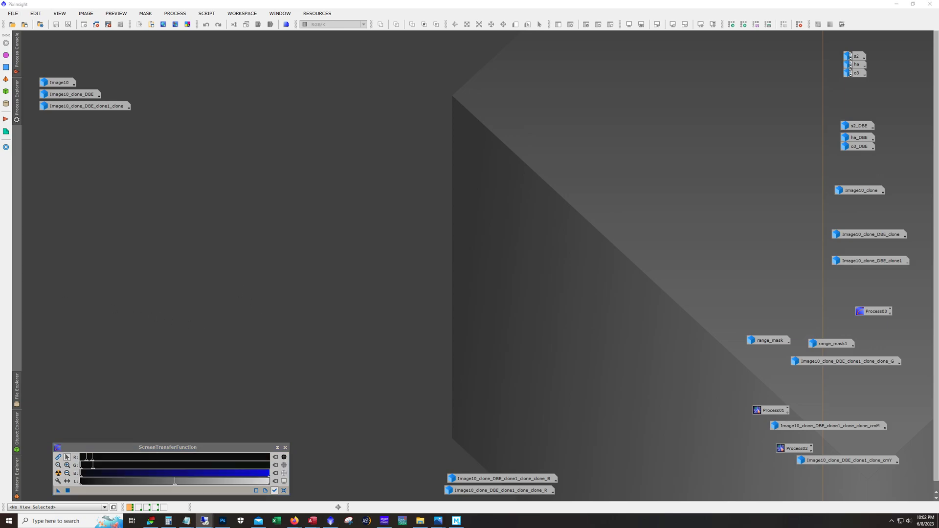
- Bring the Remote Desktop session with the live observatory frame to the centre of the screen
key(alt+Tab)
drag(1, 73, 539, 44)
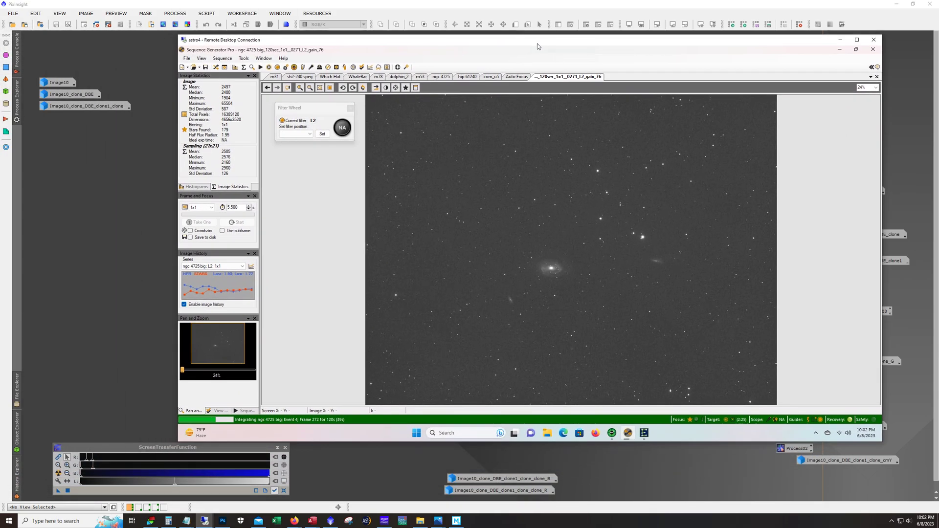
- Check PHD2 guiding in both observatory sessions, view the M104 frame, then minimize both sessions
click(611, 433)
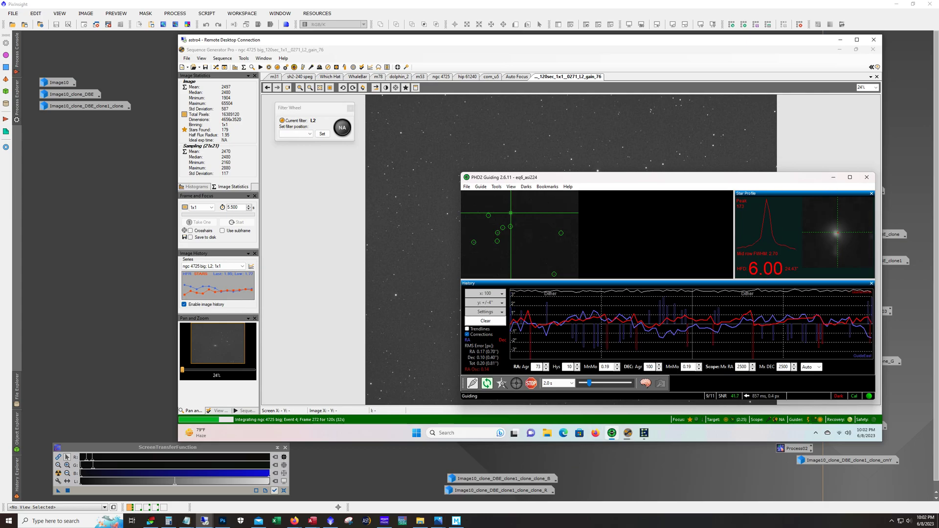
click(204, 521)
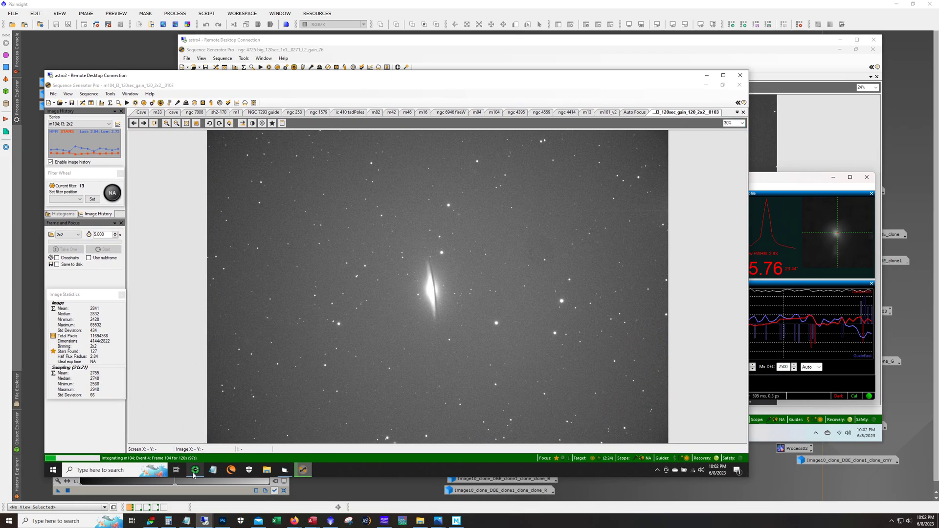
click(195, 470)
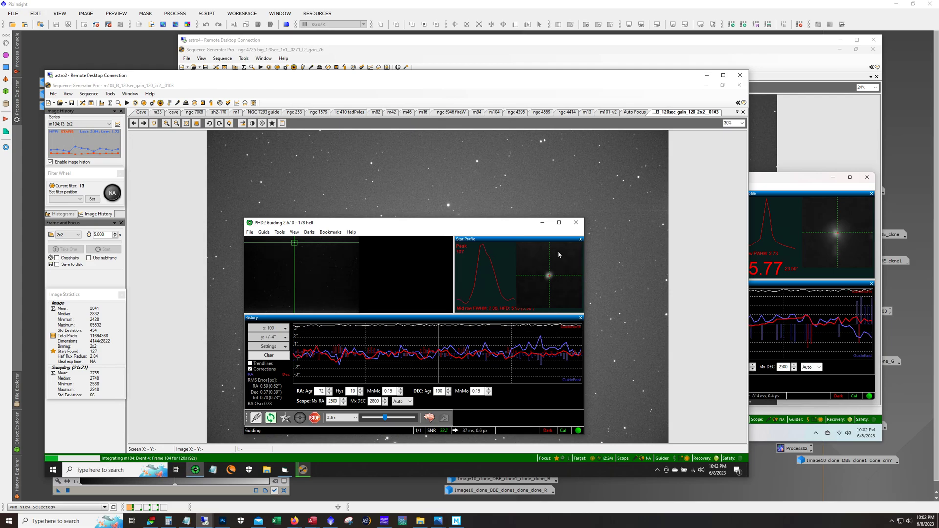
click(543, 223)
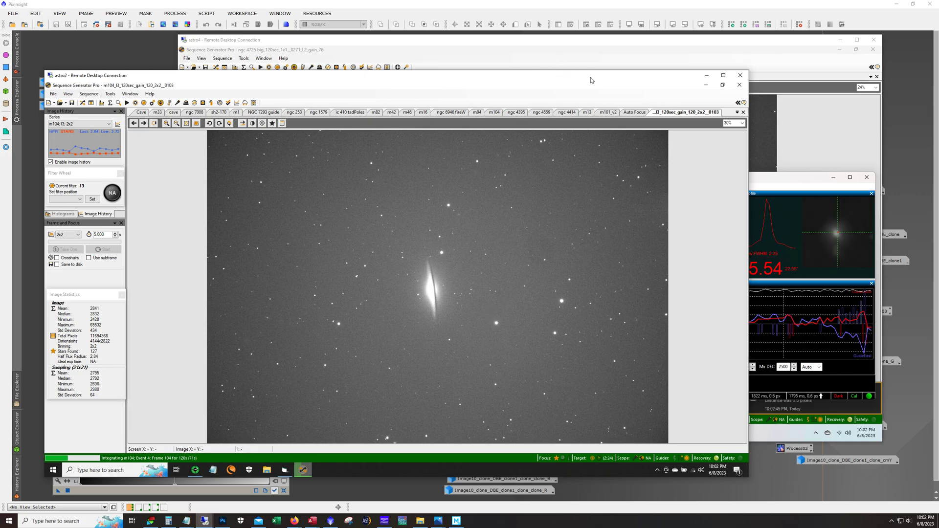
click(706, 74)
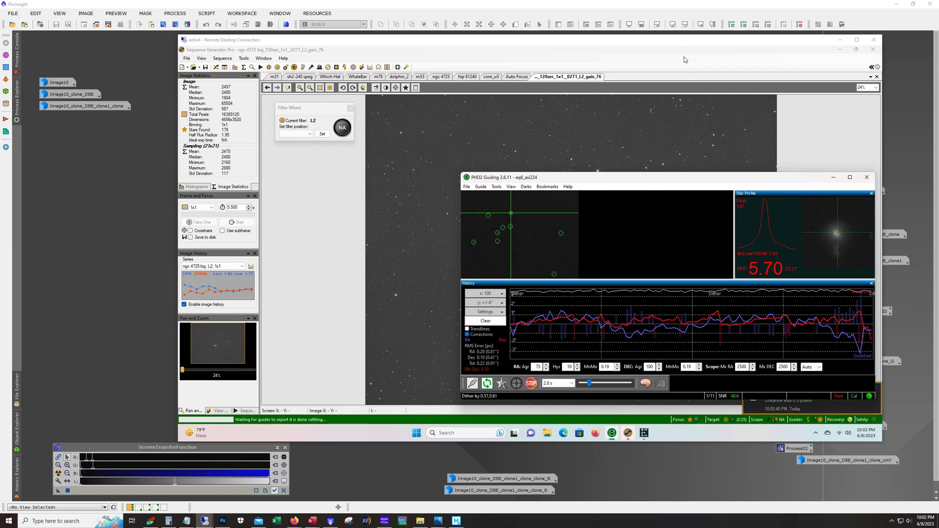
click(839, 40)
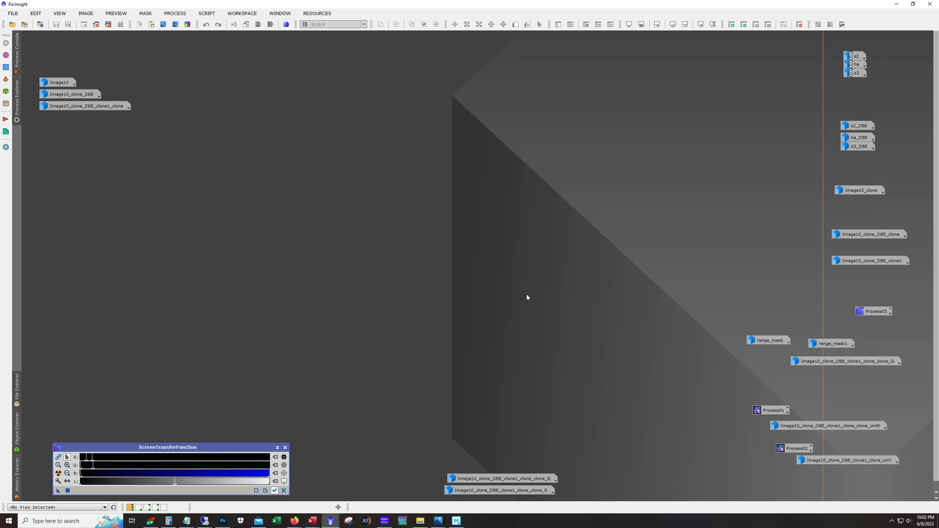
- Open the iconized ha master light frame in its own image window
double_click(856, 64)
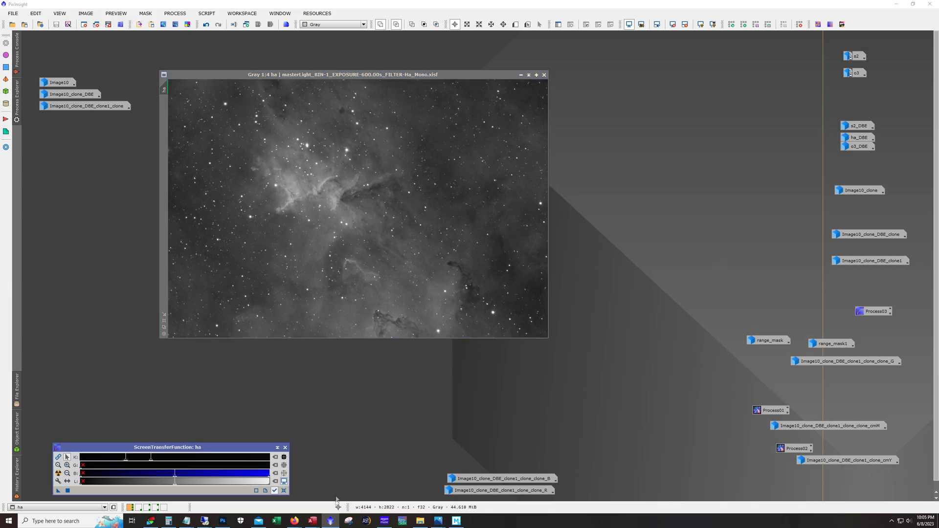
click(315, 499)
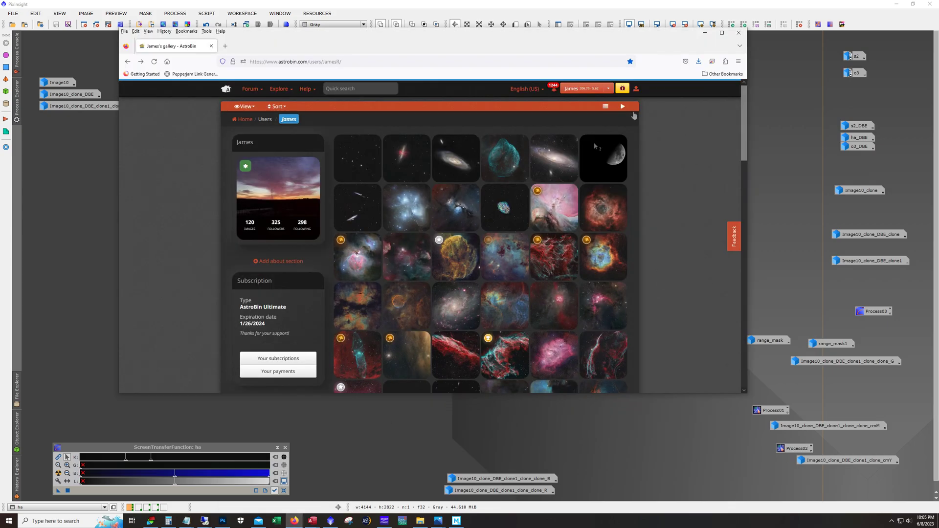
click(709, 34)
scroll(700, 159, down, 5)
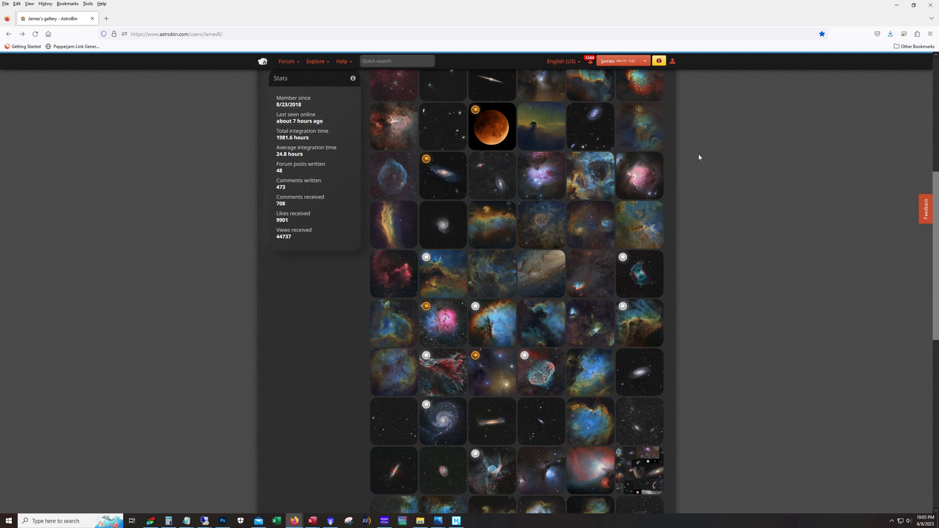
scroll(699, 157, down, 1)
mouse_move(634, 199)
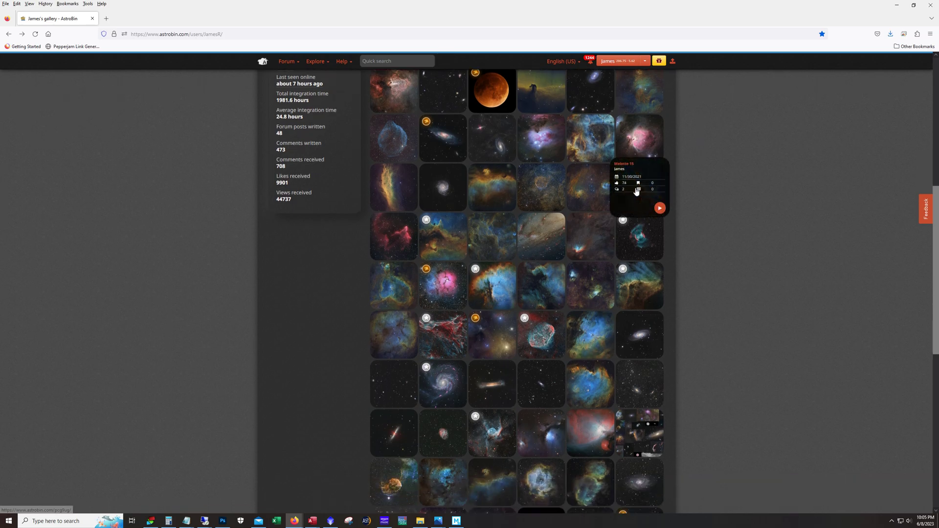
click(633, 200)
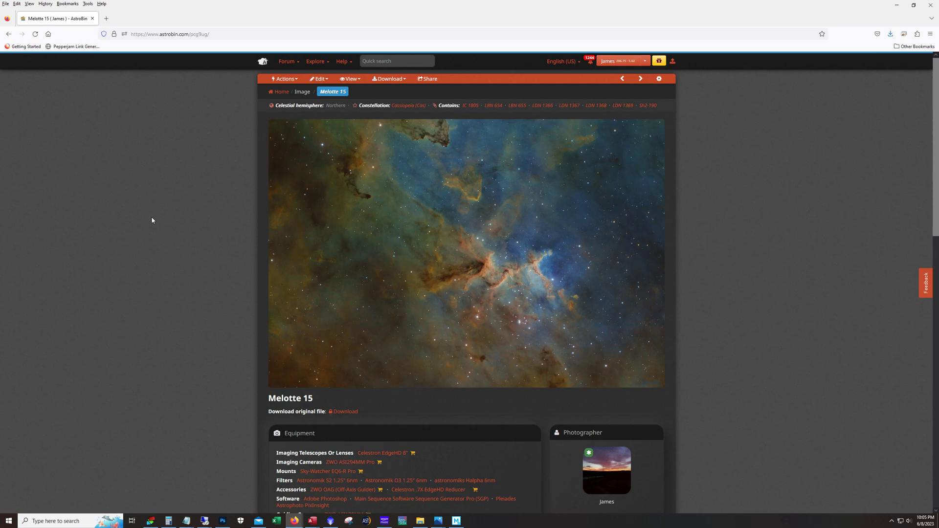
scroll(152, 220, down, 5)
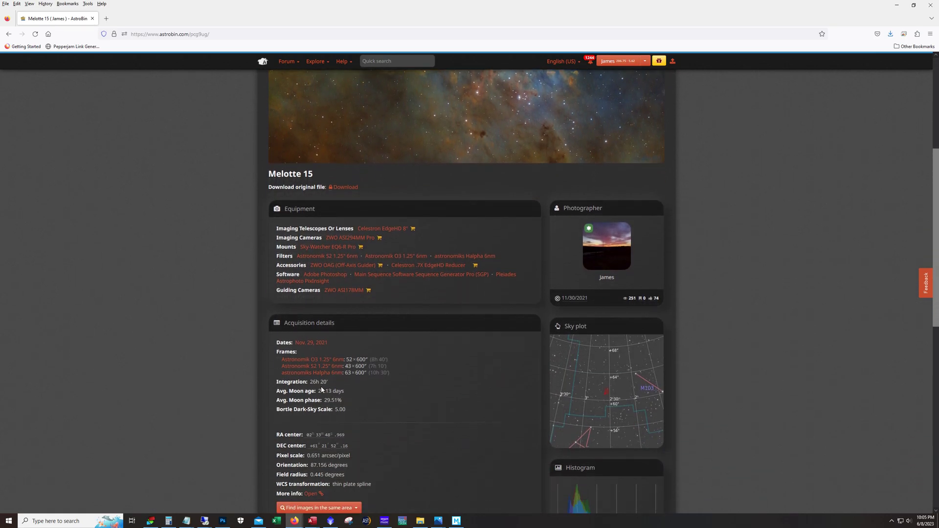
drag(329, 386, 310, 383)
click(389, 382)
drag(391, 373, 160, 352)
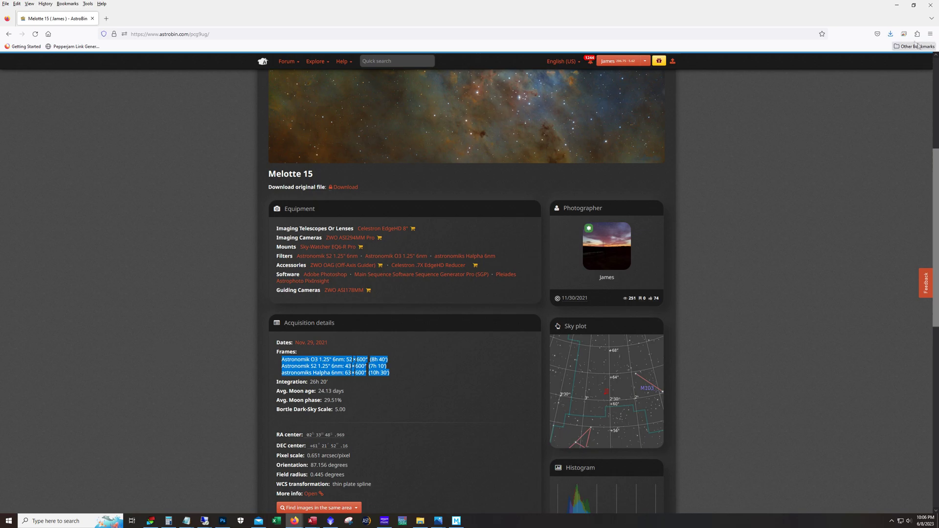
click(897, 6)
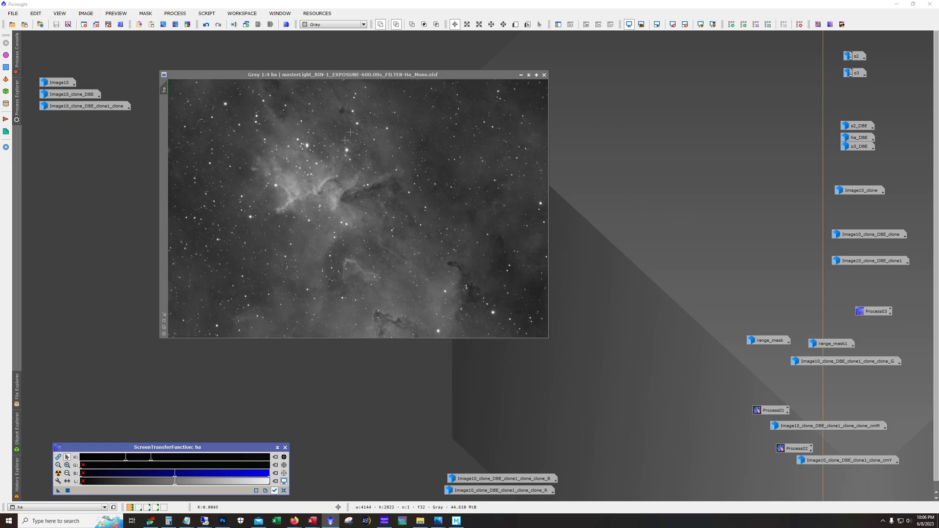
- Zoom into the ha master frame, pan across the nebula, then zoom back out
scroll(296, 149, up, 2)
scroll(296, 149, up, 1)
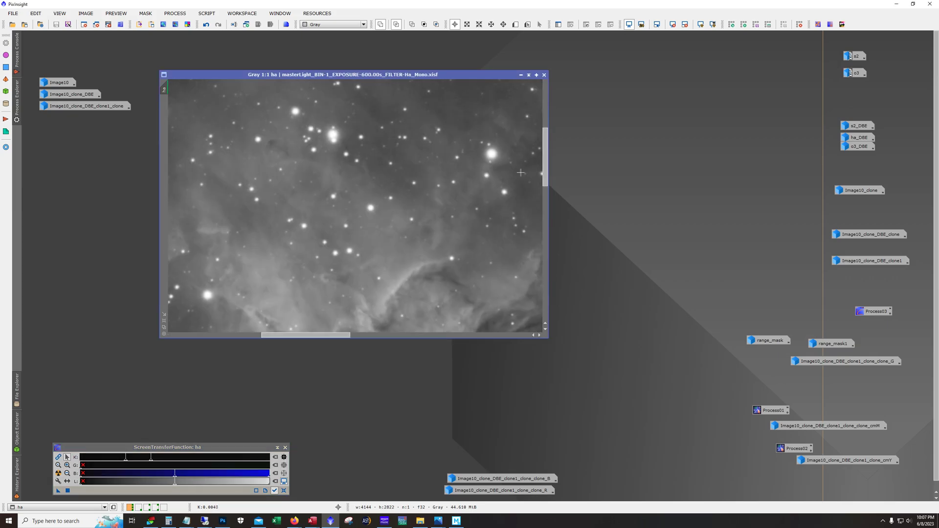
drag(545, 184, 536, 233)
scroll(536, 233, down, 2)
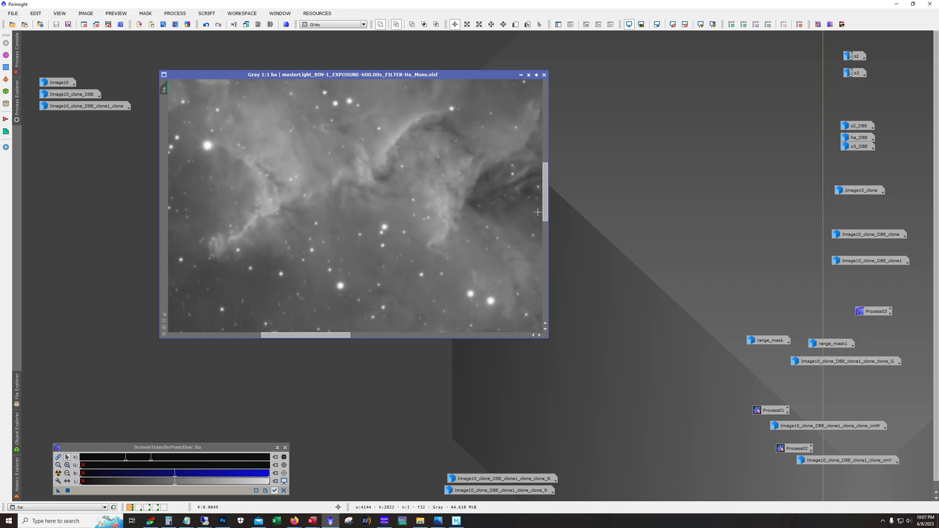
- Open the s2 master frame and inspect it zoomed in
double_click(855, 56)
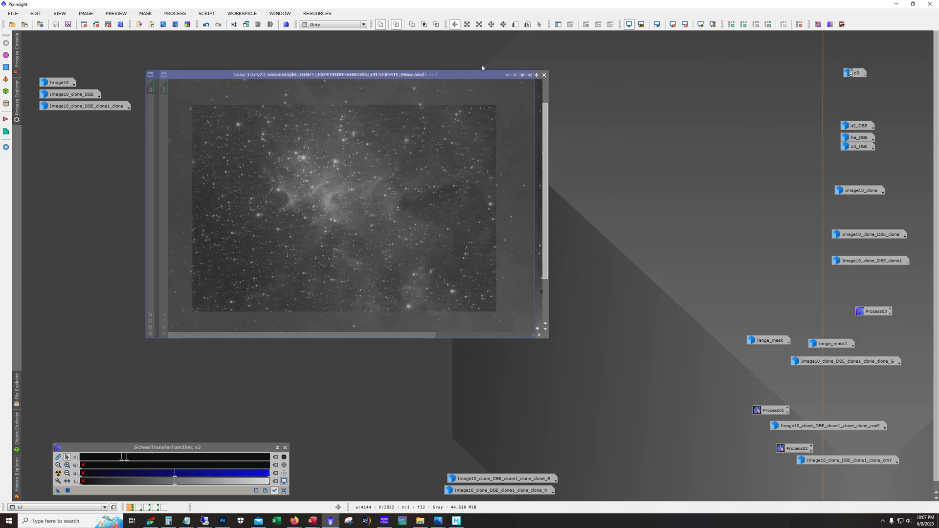
scroll(362, 317, up, 4)
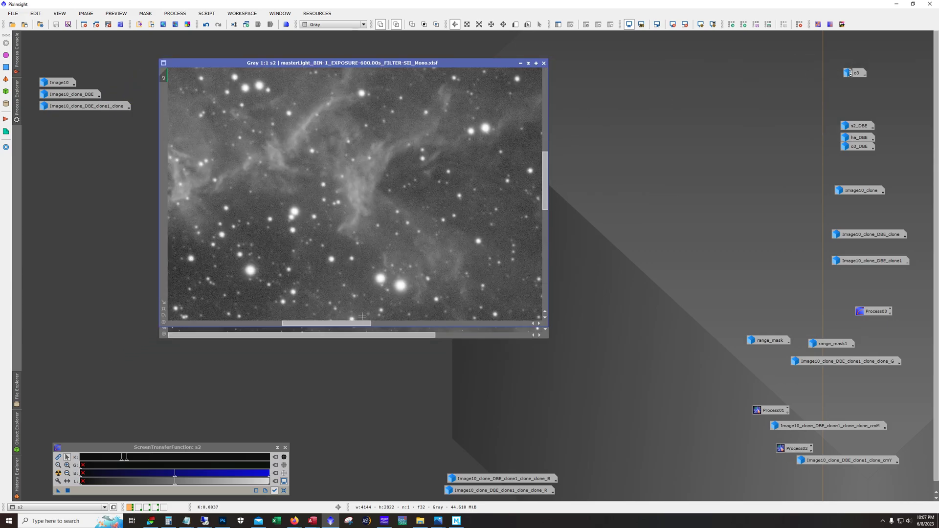
drag(361, 323, 305, 331)
drag(547, 206, 546, 203)
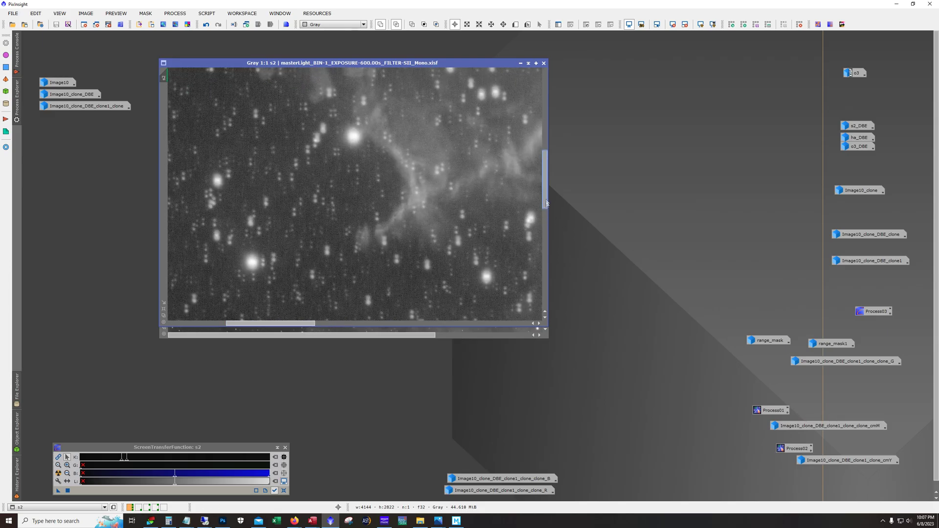
scroll(380, 229, down, 1)
scroll(379, 230, down, 1)
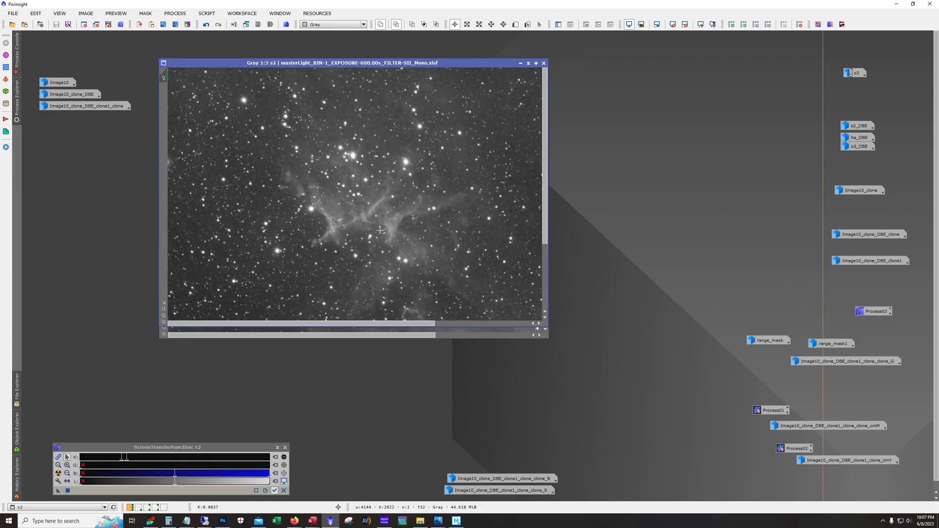
scroll(380, 230, down, 1)
- Open the o3 master frame over the s2 window and inspect it zoomed in
double_click(852, 73)
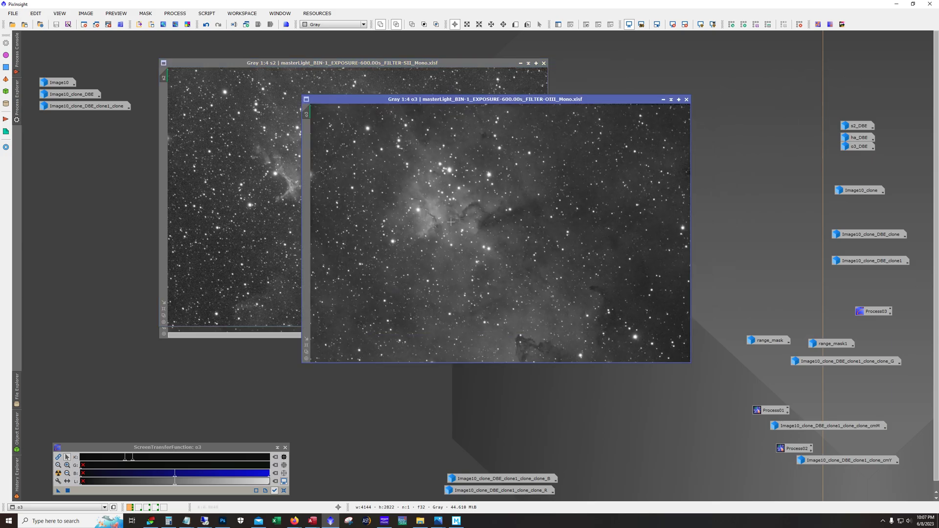
drag(486, 99, 356, 75)
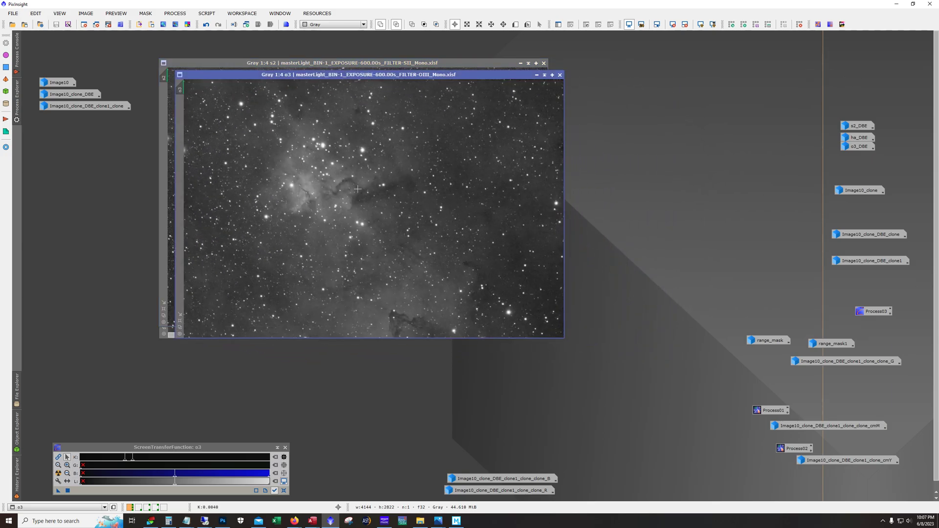
scroll(320, 180, up, 3)
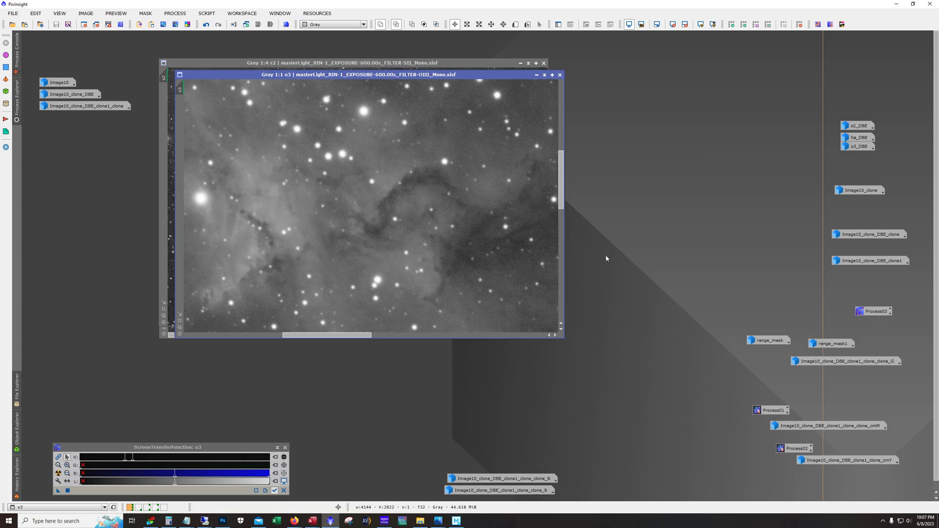
drag(561, 195, 561, 228)
scroll(411, 245, down, 3)
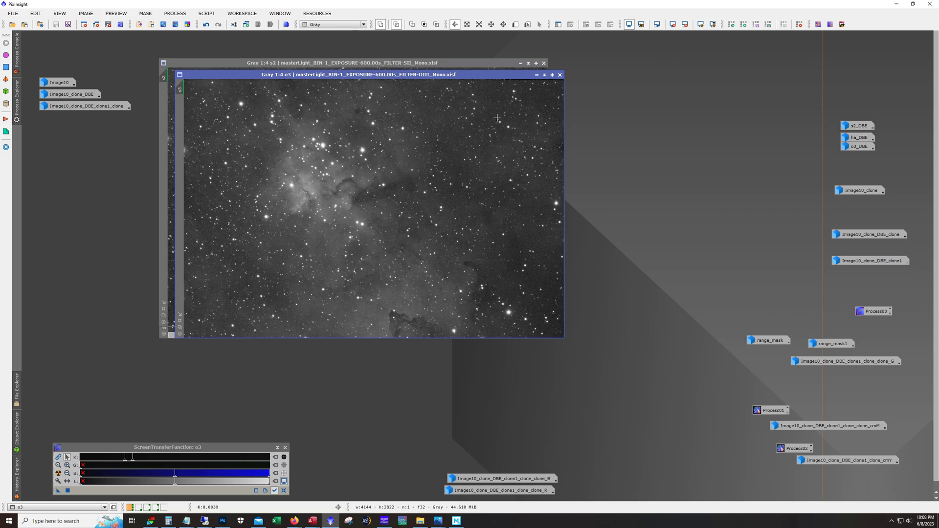
- Iconize the o3, s2 and ha image windows again
click(536, 75)
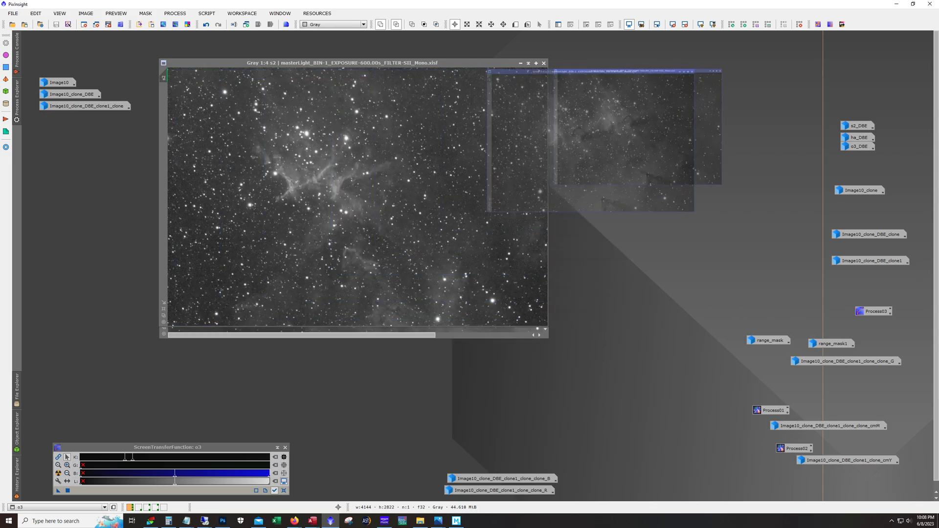
click(521, 62)
click(526, 75)
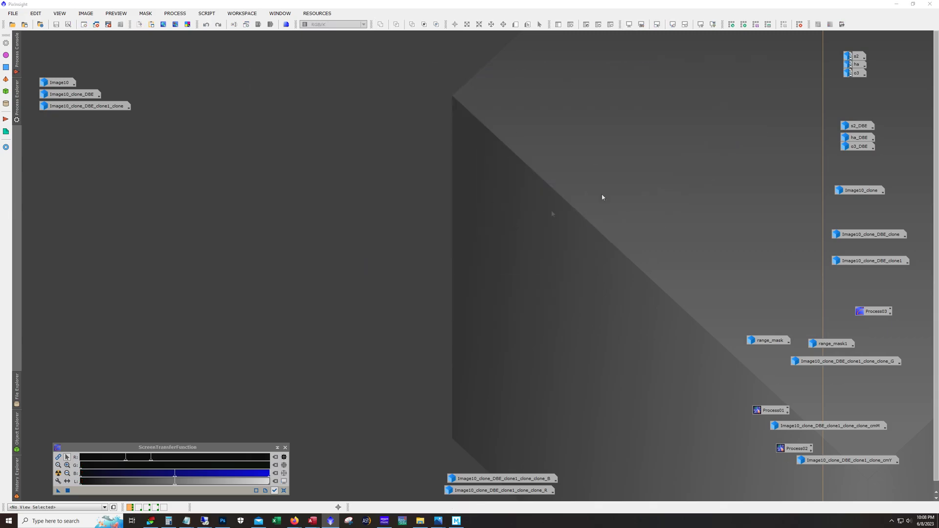
double_click(856, 64)
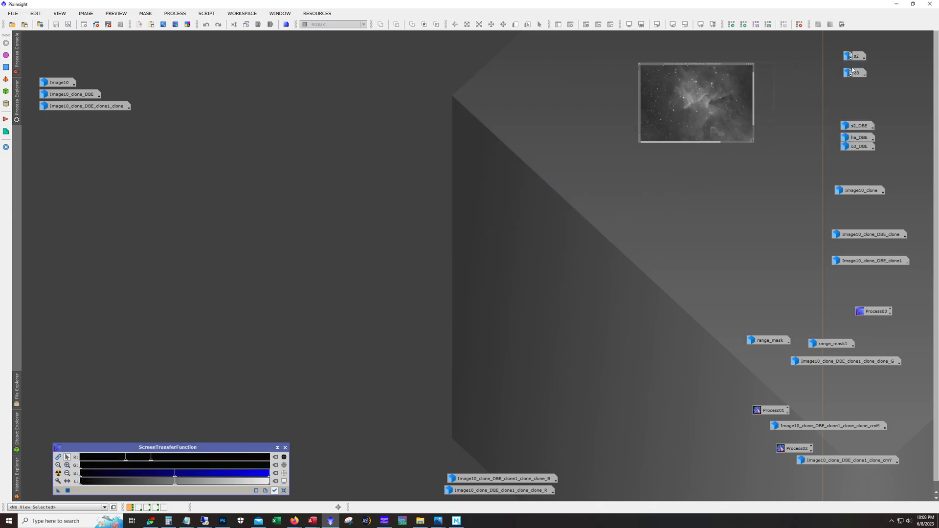
scroll(418, 219, down, 1)
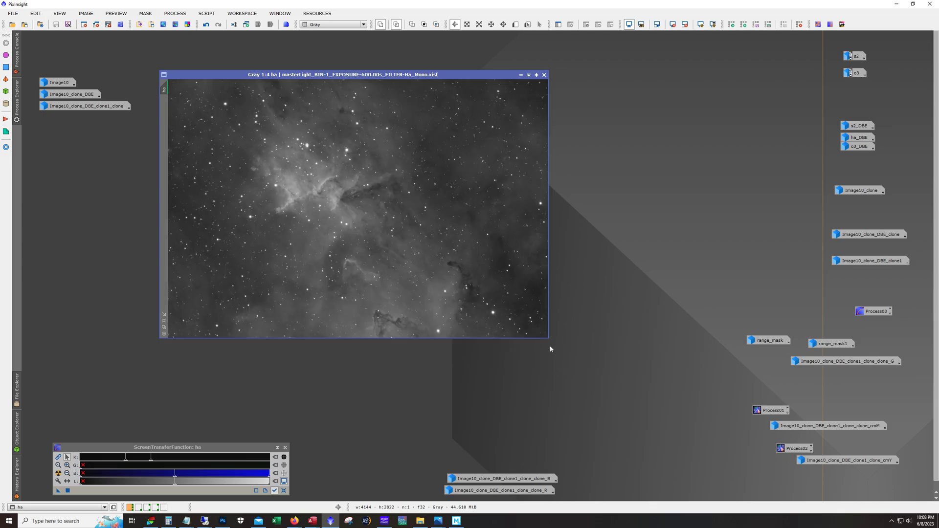
drag(547, 338, 652, 420)
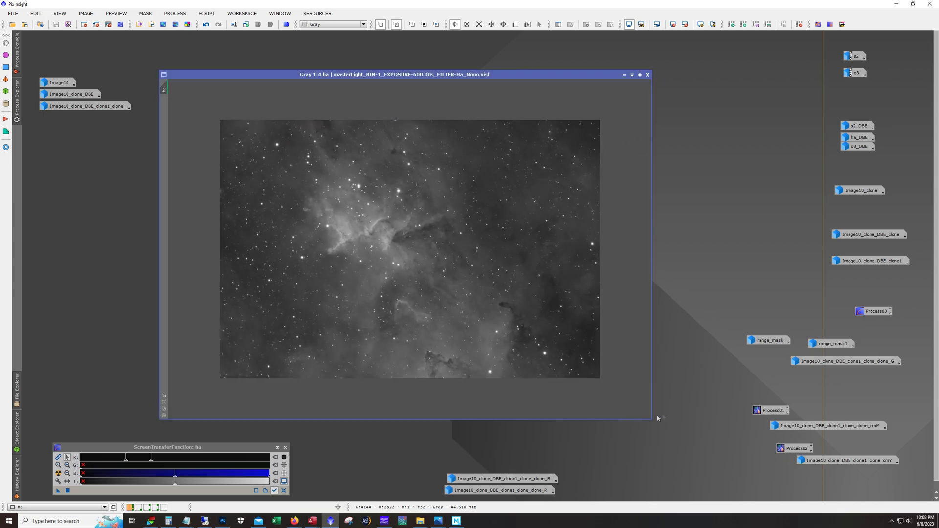
double_click(797, 450)
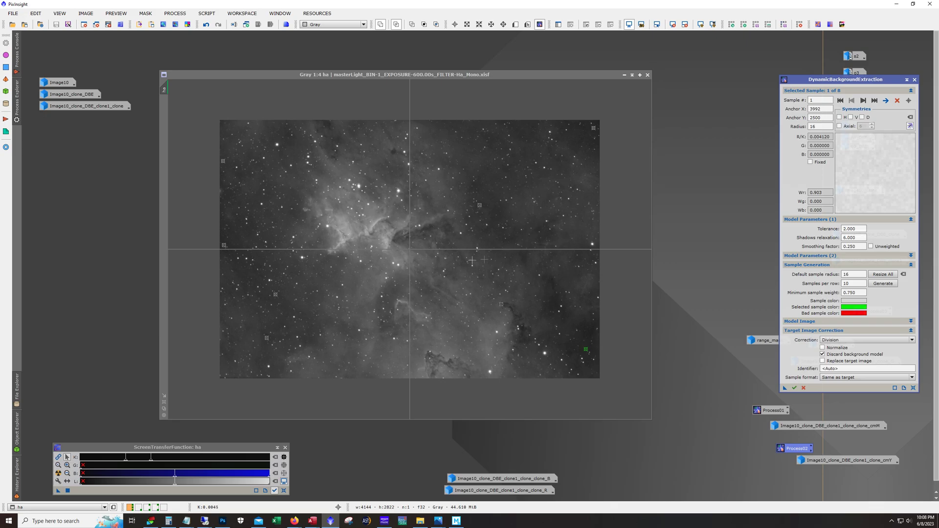
drag(805, 82, 722, 72)
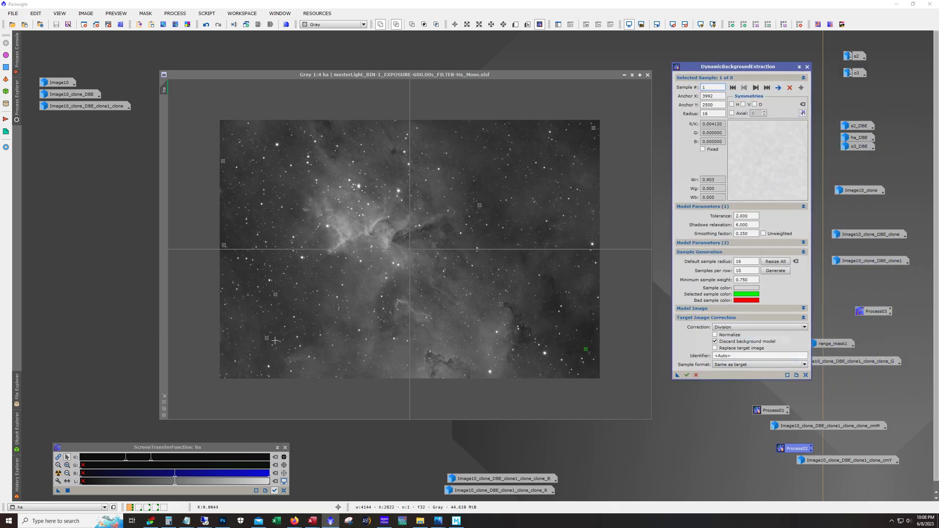
scroll(275, 340, up, 2)
drag(323, 417, 294, 416)
drag(651, 349, 649, 229)
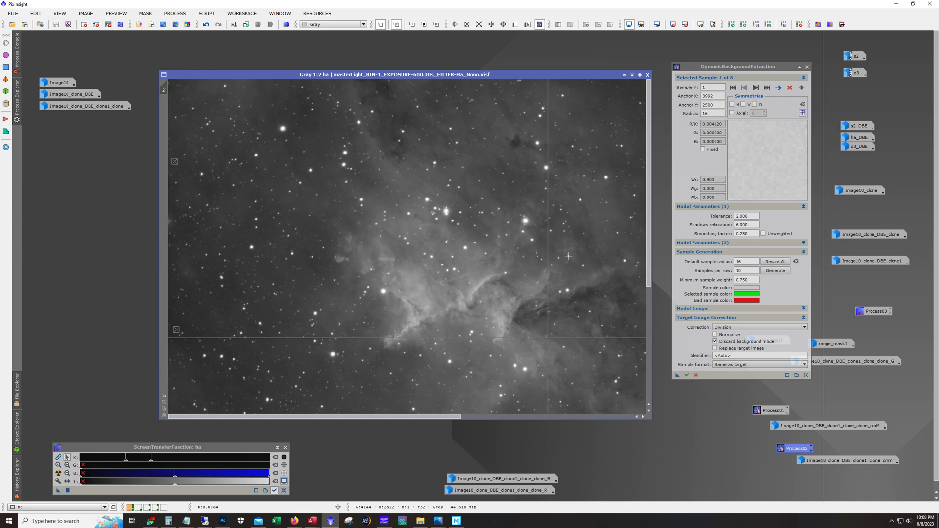
drag(384, 416, 597, 428)
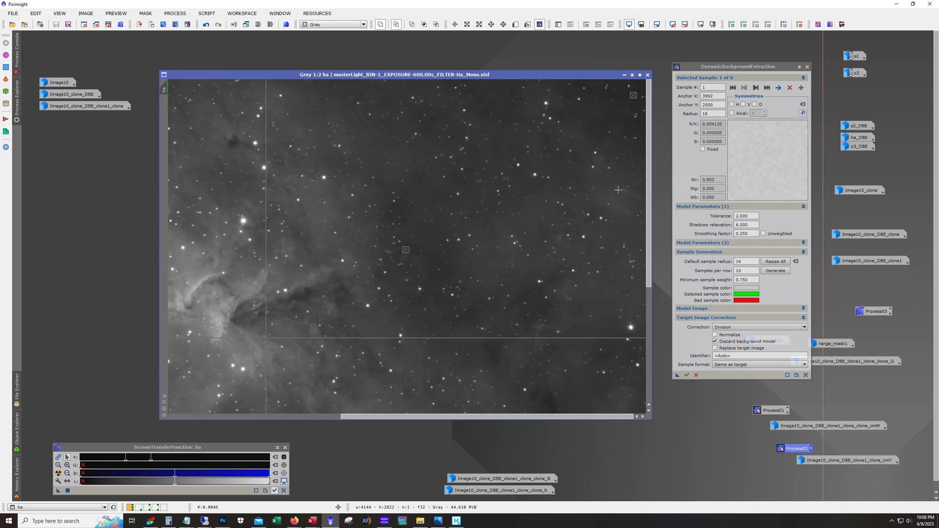
drag(648, 199, 658, 326)
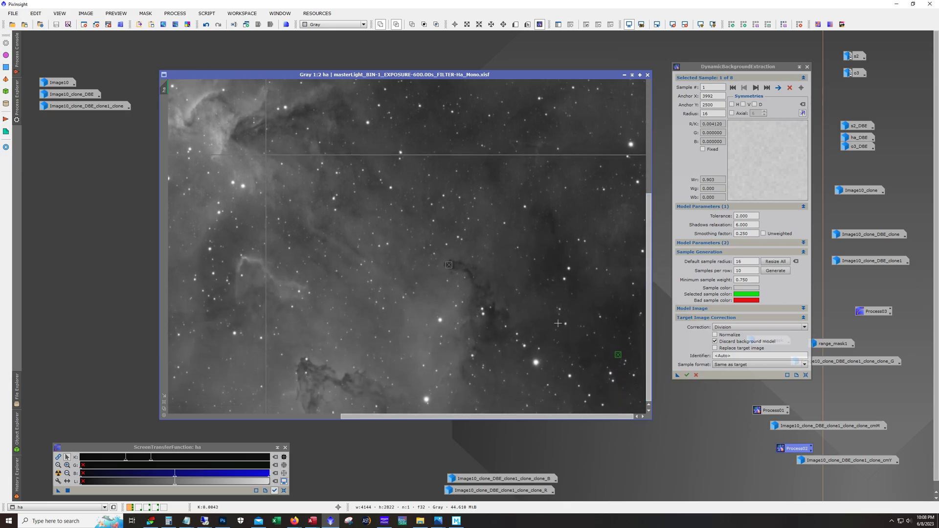
drag(518, 416, 408, 419)
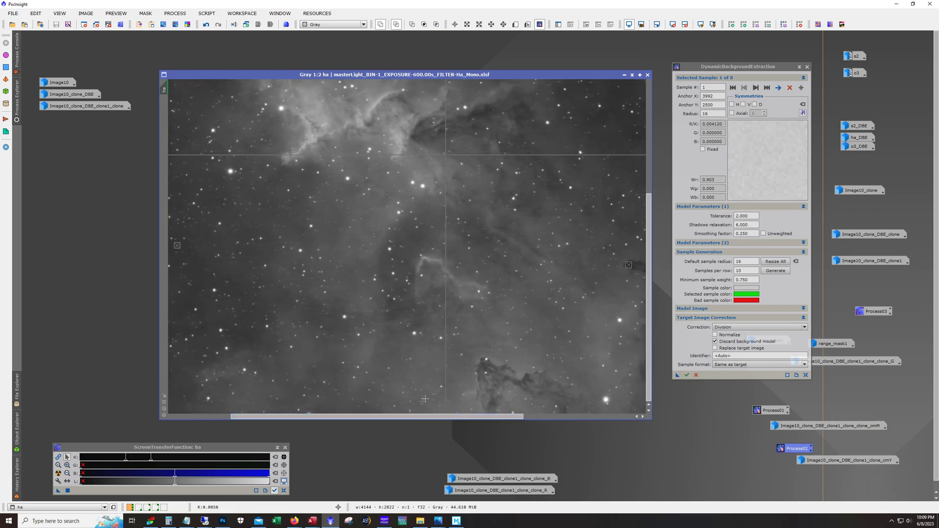
scroll(444, 373, down, 1)
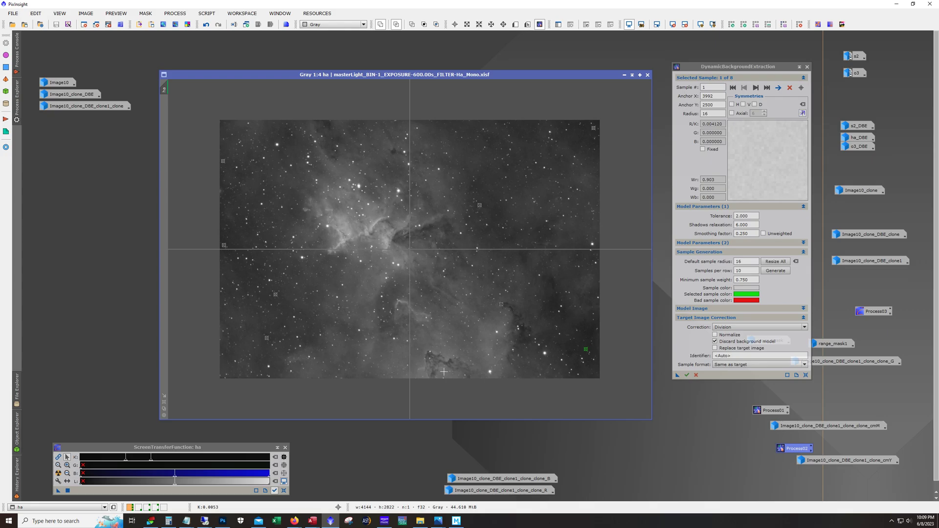
click(808, 69)
click(452, 270)
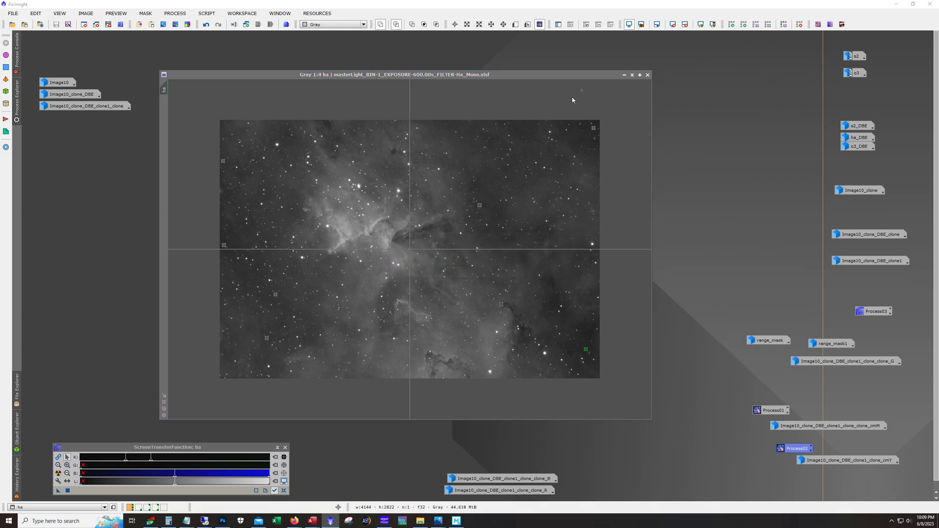
click(623, 75)
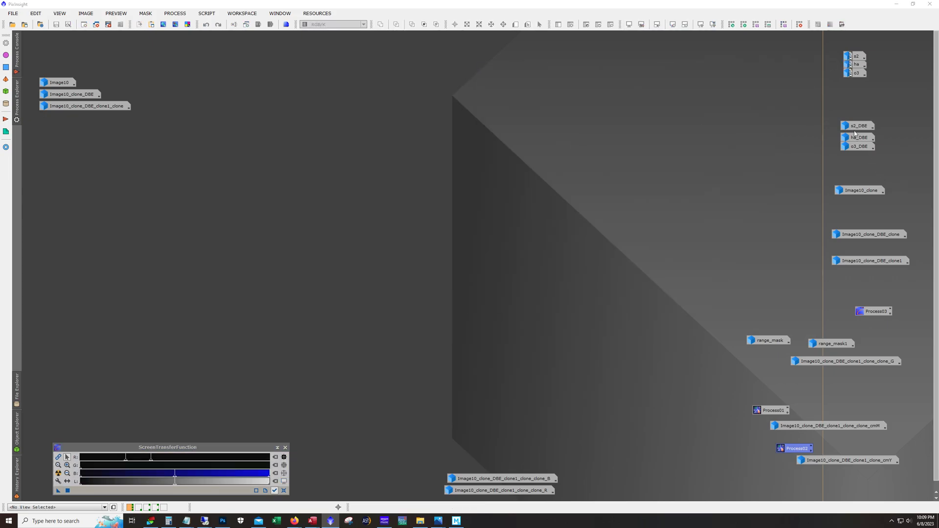
double_click(857, 127)
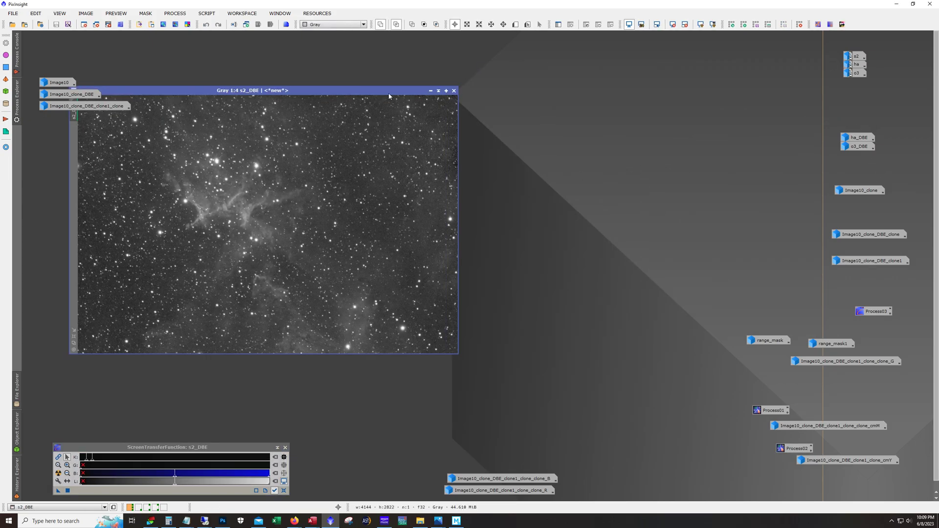
drag(389, 93, 515, 61)
double_click(857, 137)
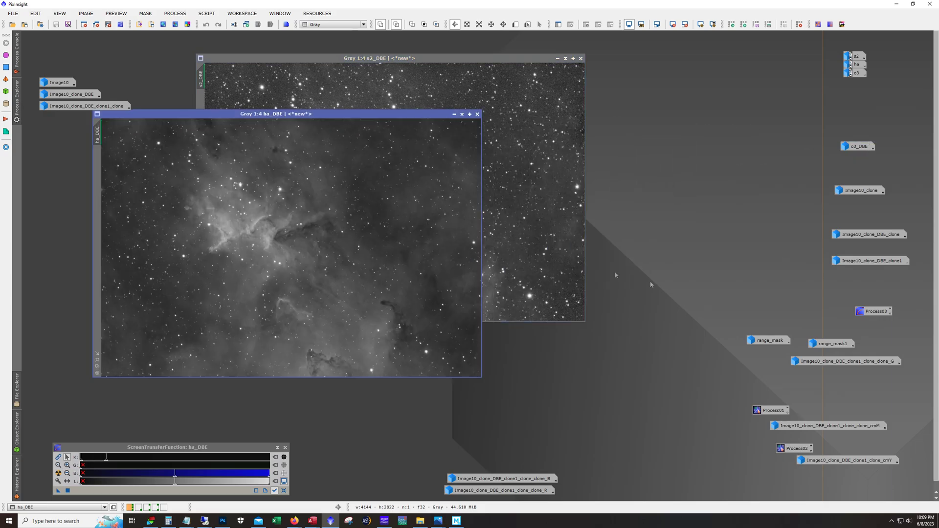
drag(315, 114, 525, 116)
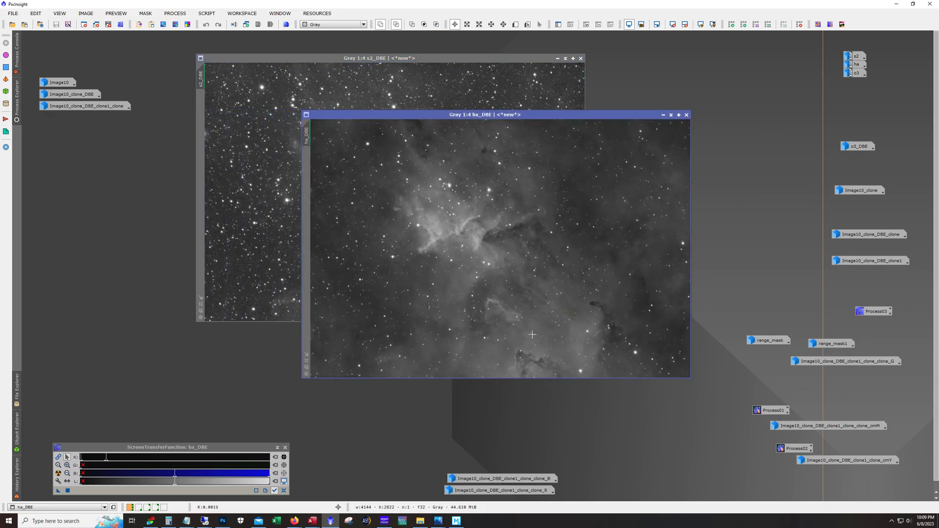
double_click(856, 146)
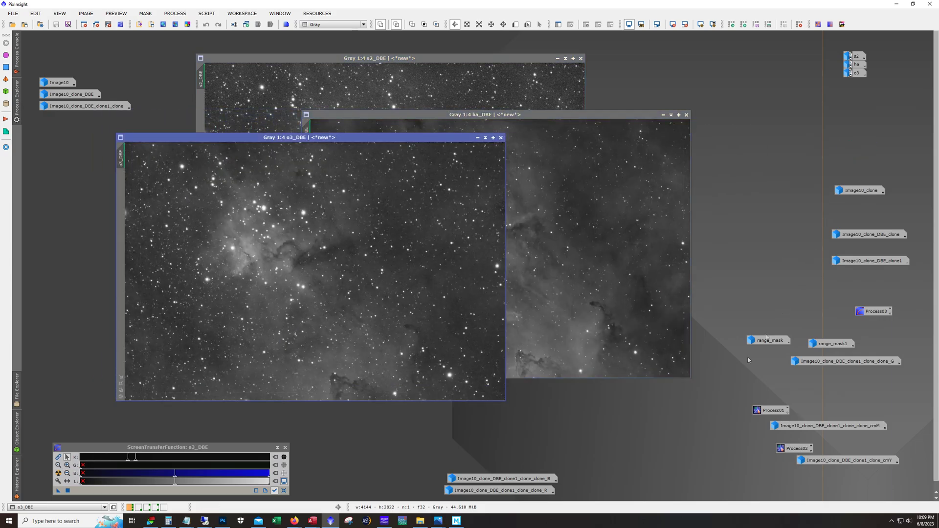
click(478, 137)
click(663, 115)
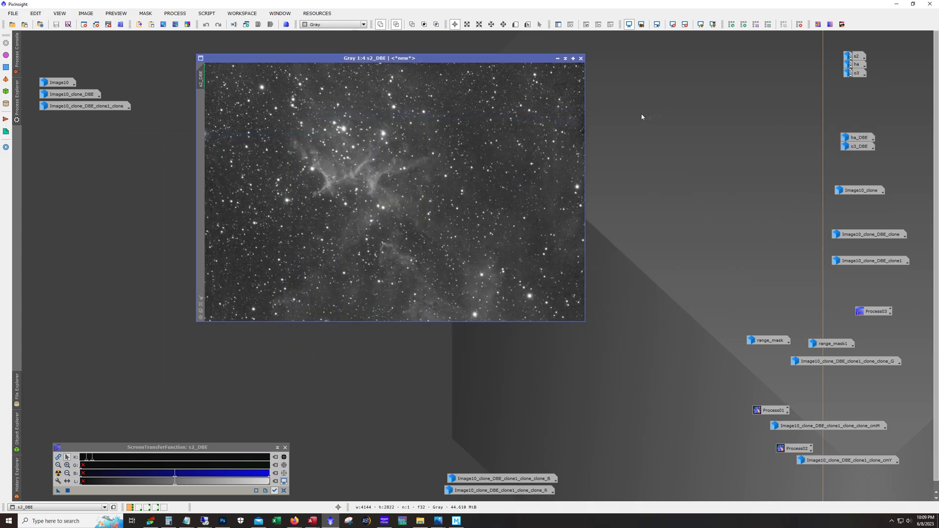
click(558, 59)
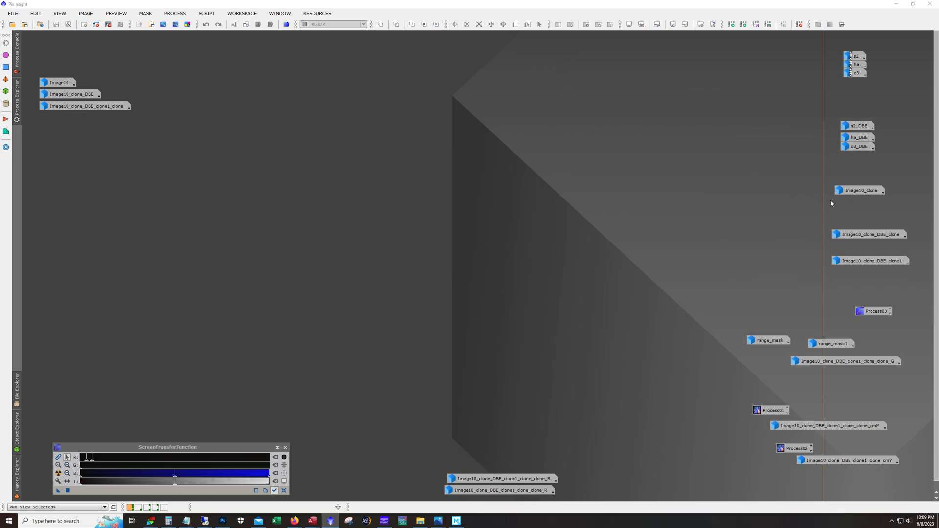
- Open Image10, move and enlarge its window, zoom in to inspect, then return to 1:4
double_click(57, 82)
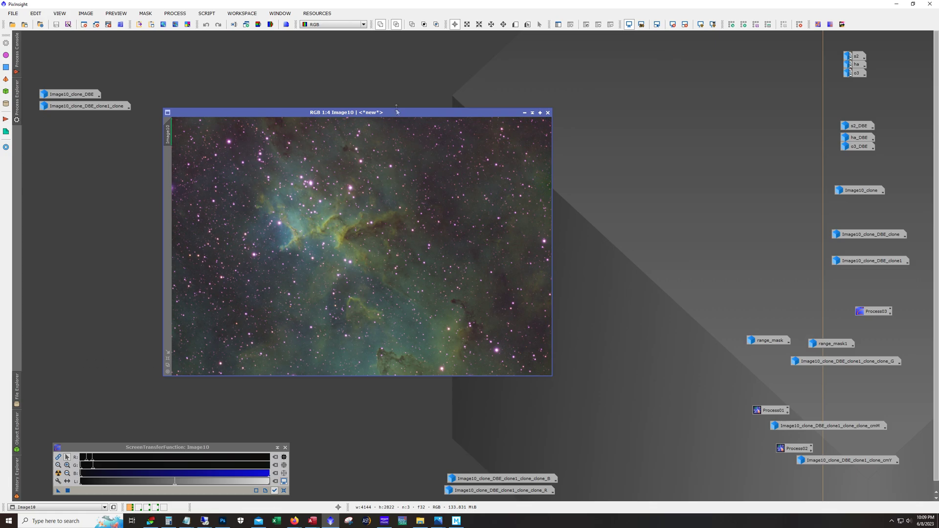
drag(399, 110, 421, 91)
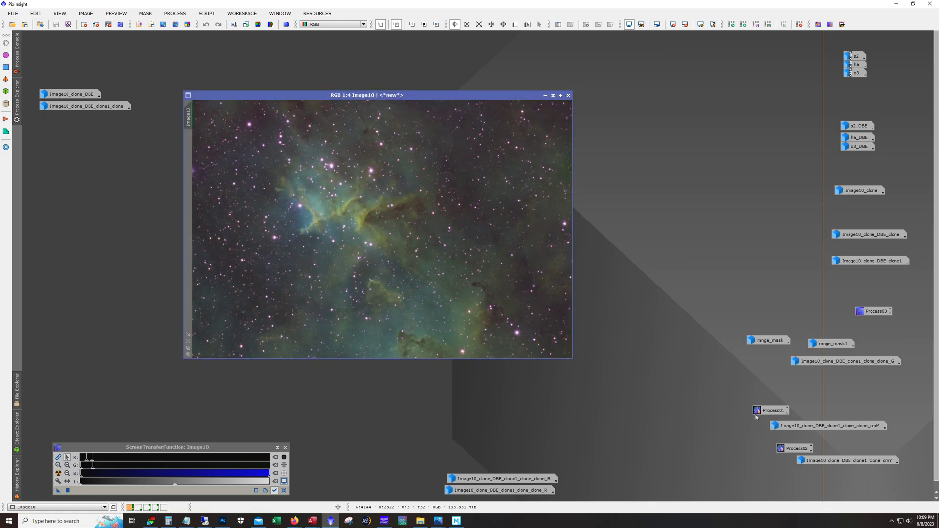
drag(571, 360, 648, 423)
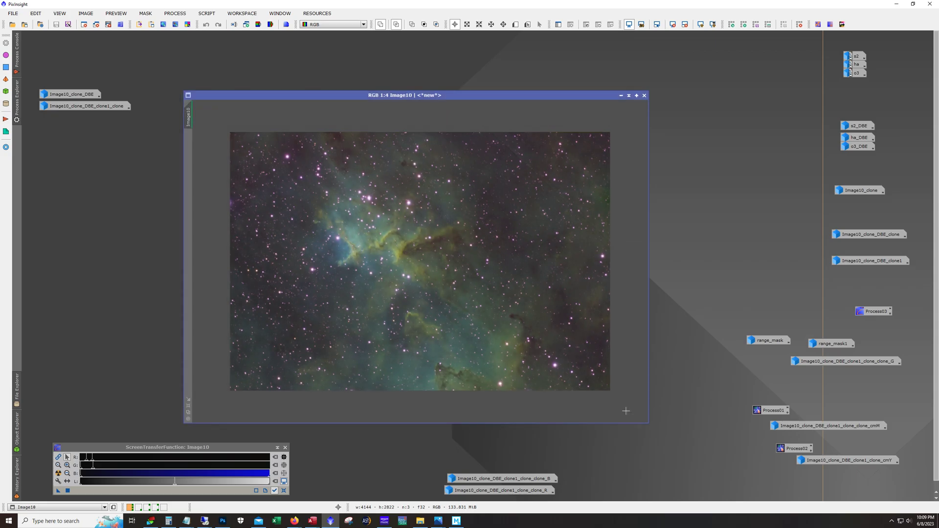
drag(354, 95, 343, 64)
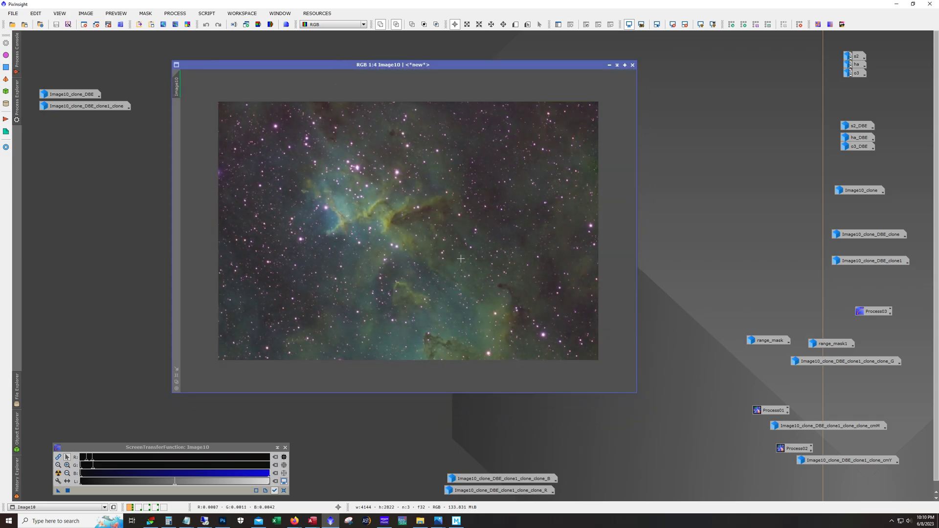
scroll(354, 211, up, 1)
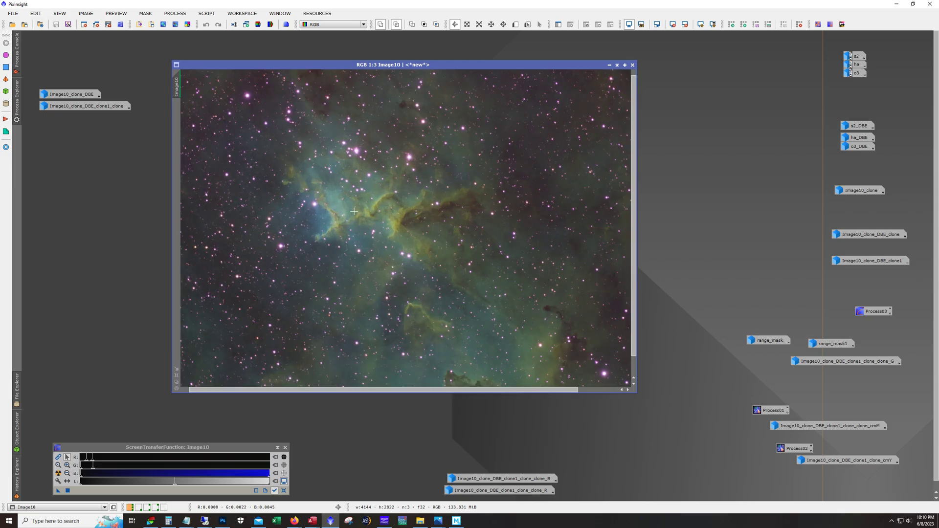
drag(419, 390, 410, 390)
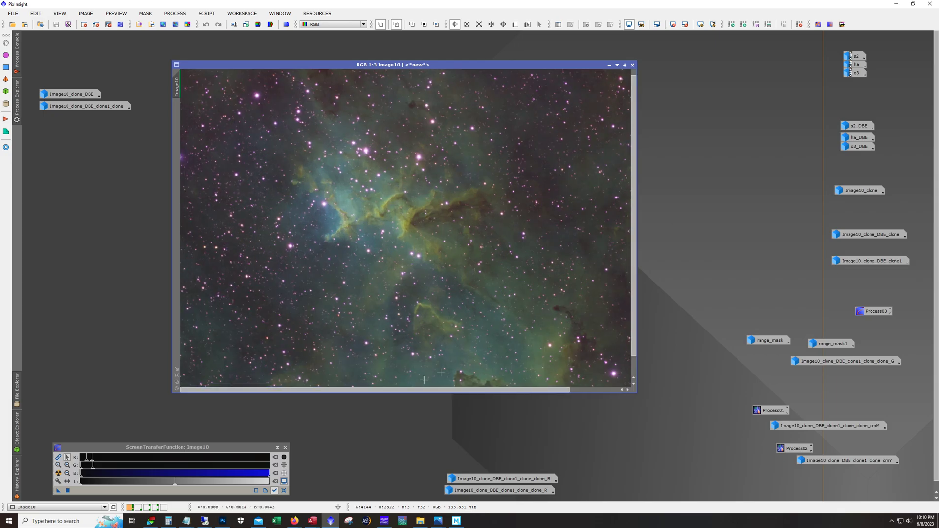
scroll(603, 216, up, 1)
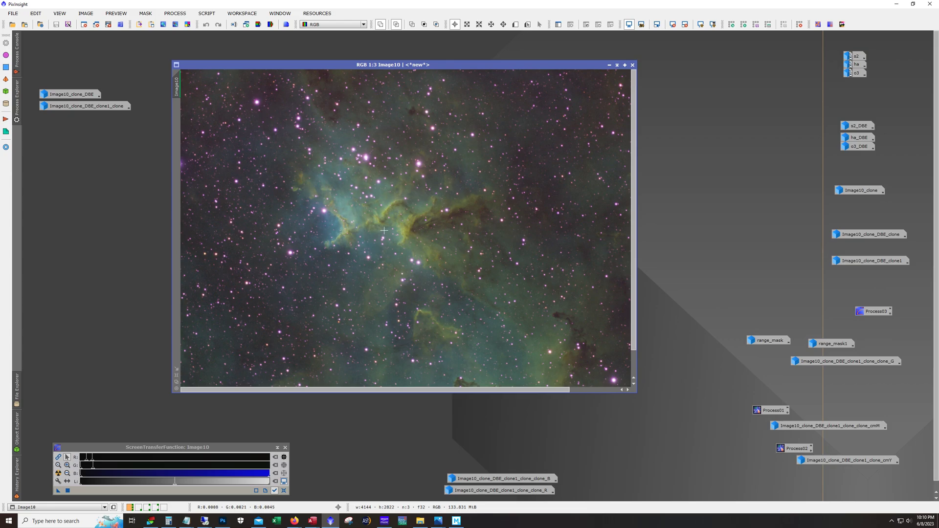
scroll(384, 231, down, 1)
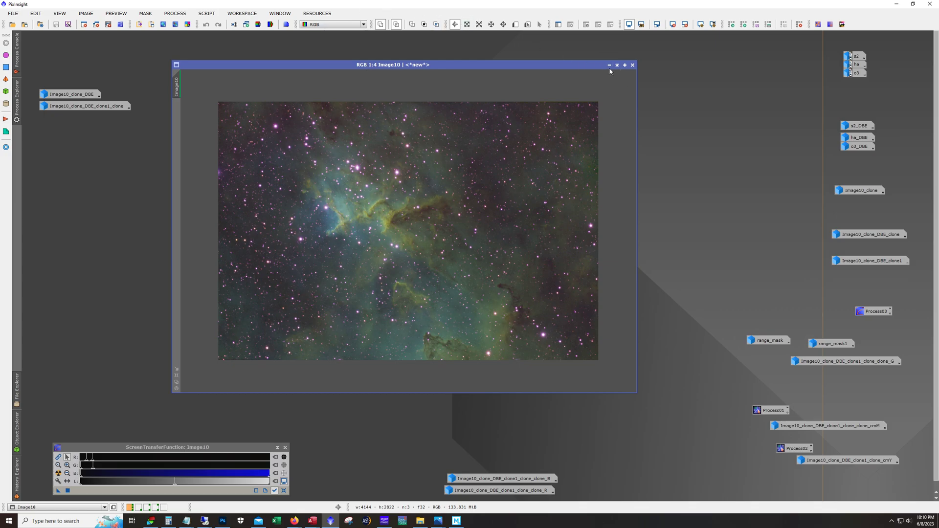
- Open Image10_clone_DBE in front and iconize the Image10 window
double_click(67, 96)
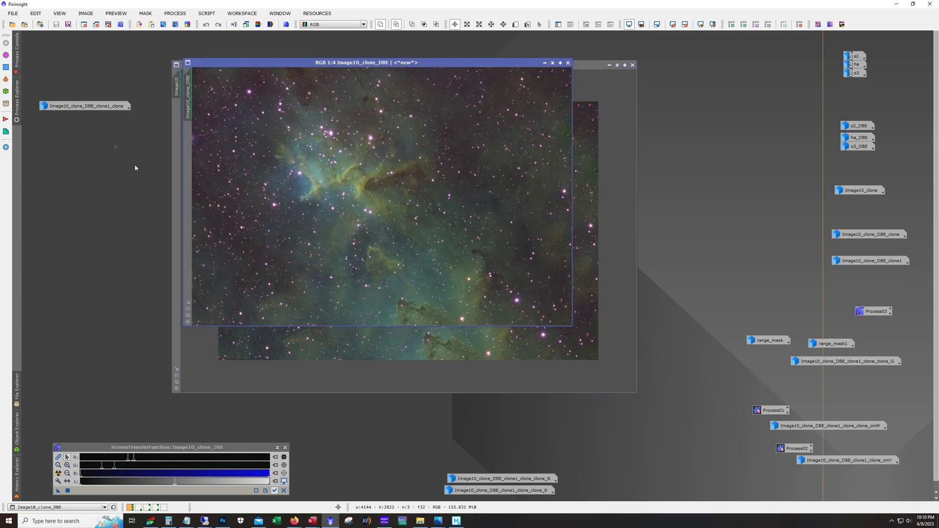
click(274, 376)
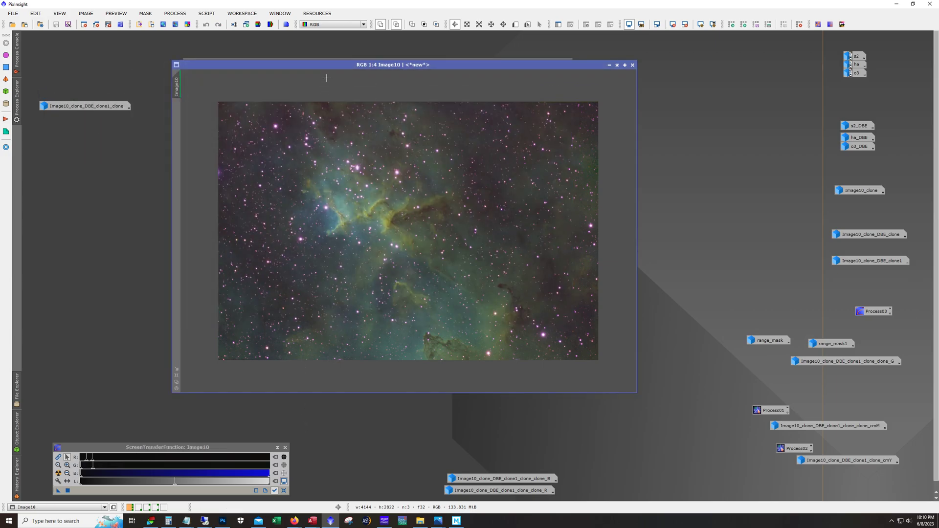
drag(326, 64, 536, 74)
click(247, 308)
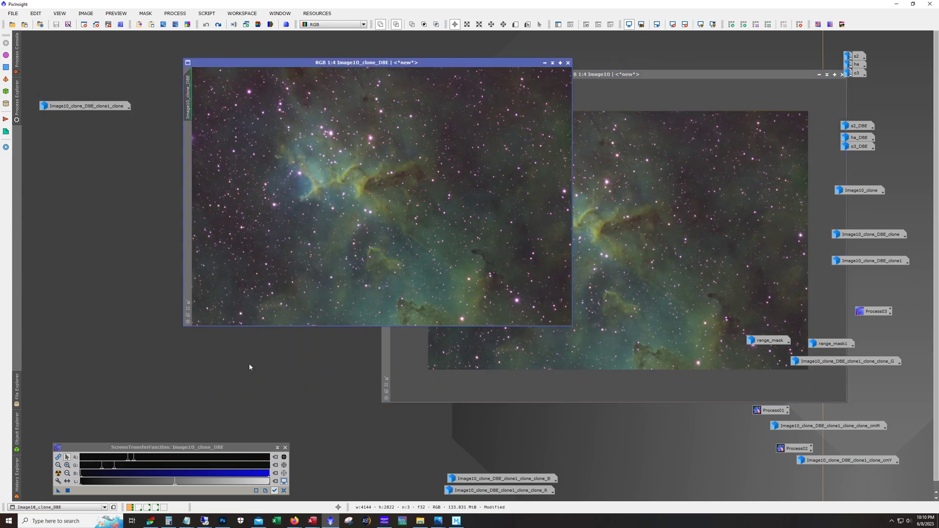
click(818, 75)
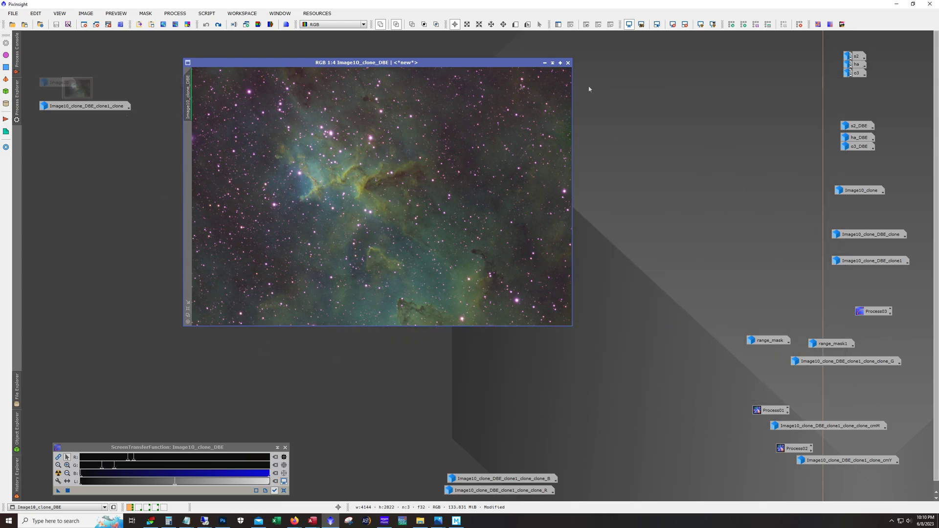
- Enlarge Image10_clone_DBE at 1:1 and compare stars via Undo/Redo, ending on Redo
click(219, 25)
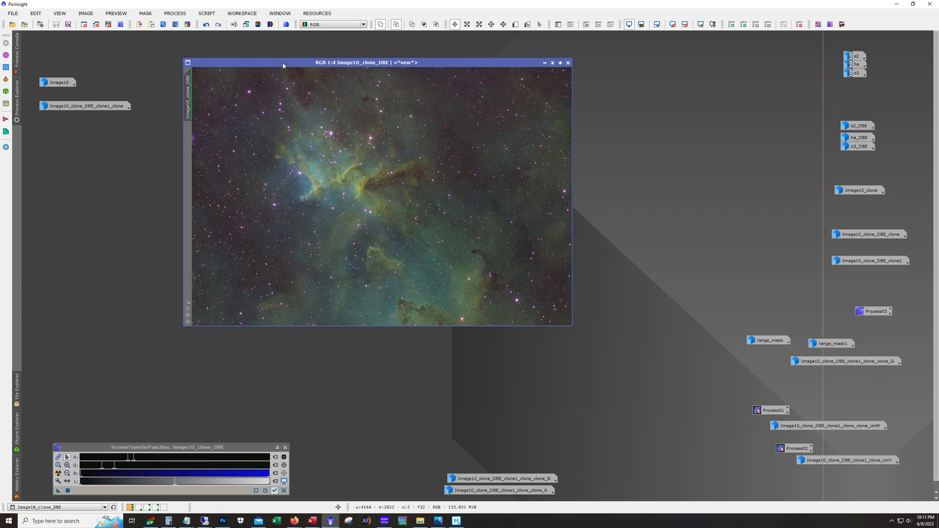
drag(283, 62, 241, 48)
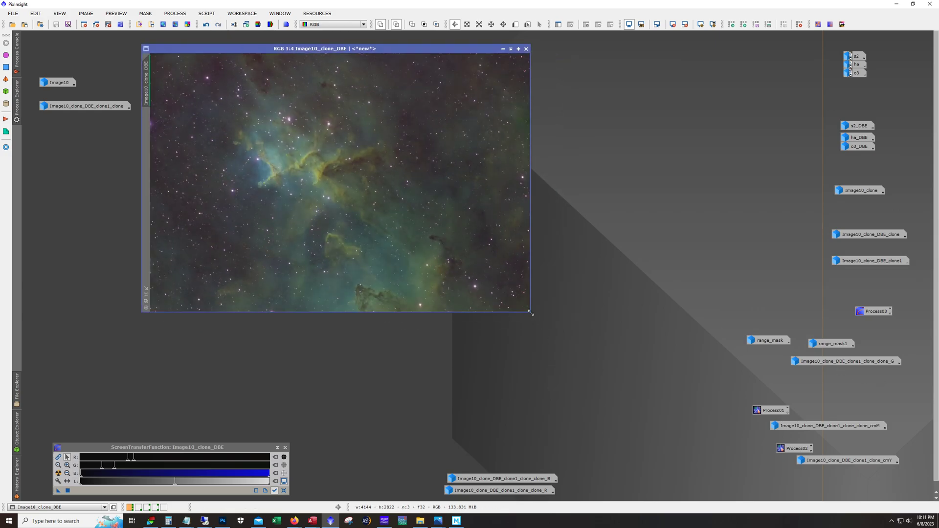
drag(531, 313, 687, 431)
scroll(684, 425, up, 1)
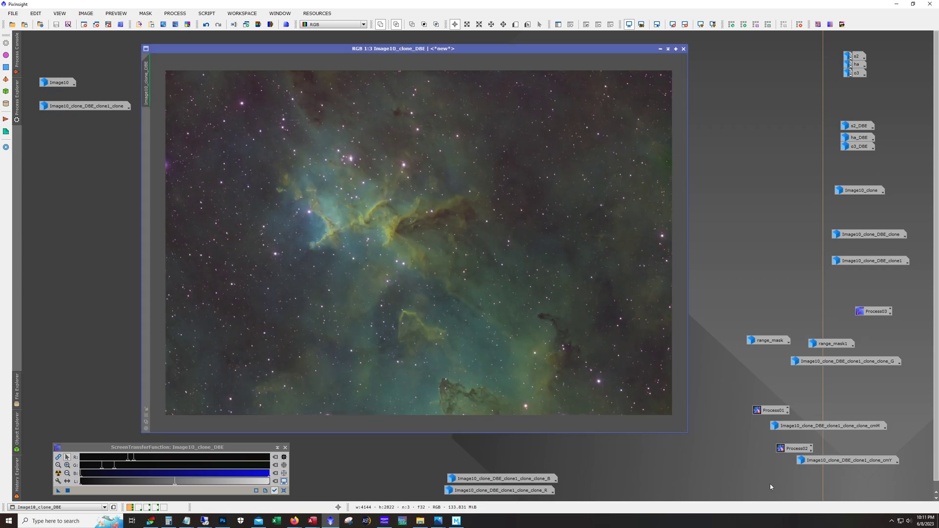
scroll(373, 192, up, 2)
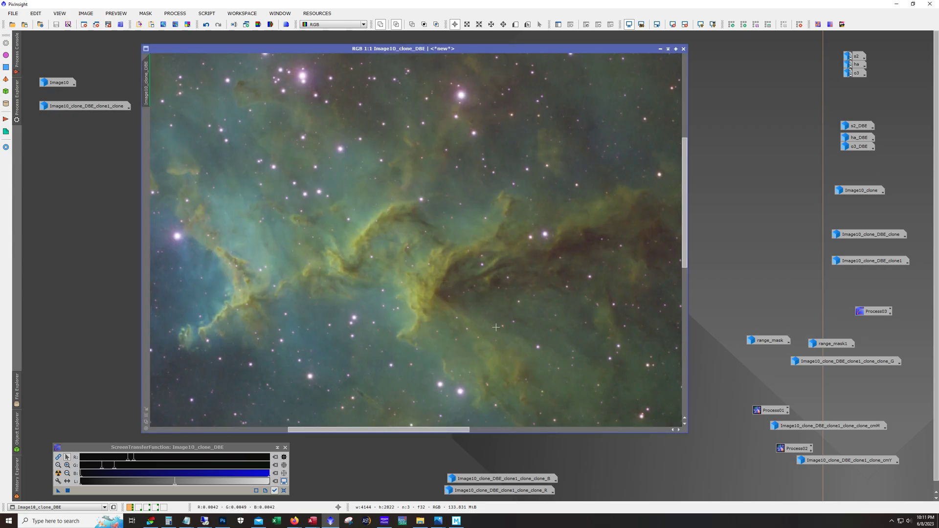
click(206, 25)
drag(431, 433, 409, 429)
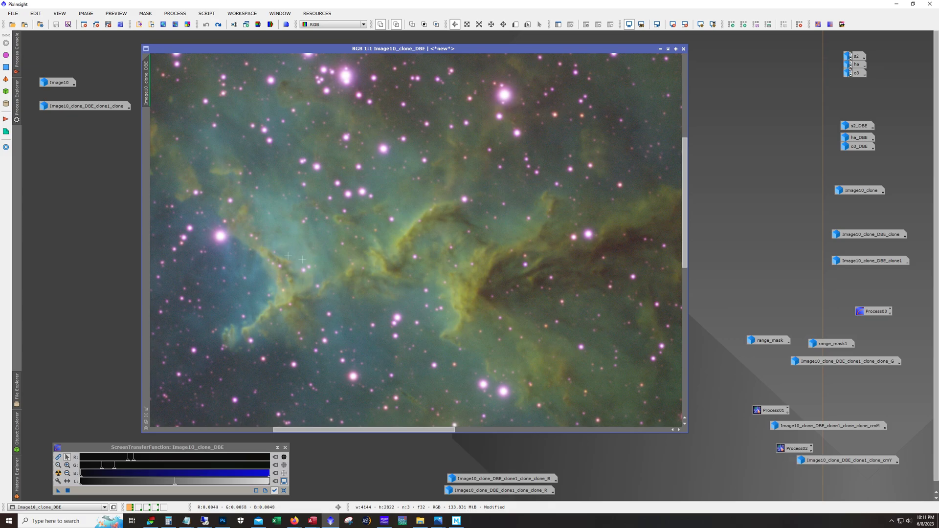
click(219, 24)
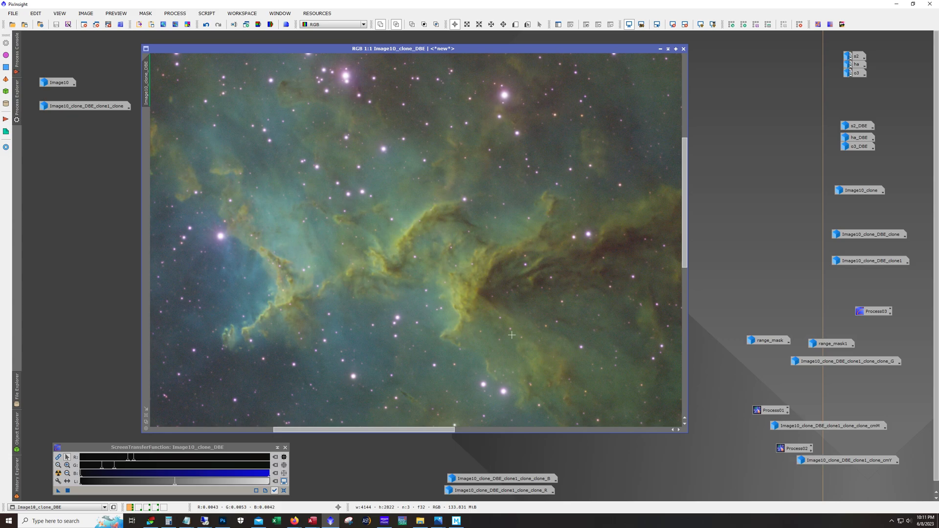
- Iconize Image10_clone_DBE and open Image10_clone_DBE_clone1_clone in an enlarged window
click(660, 48)
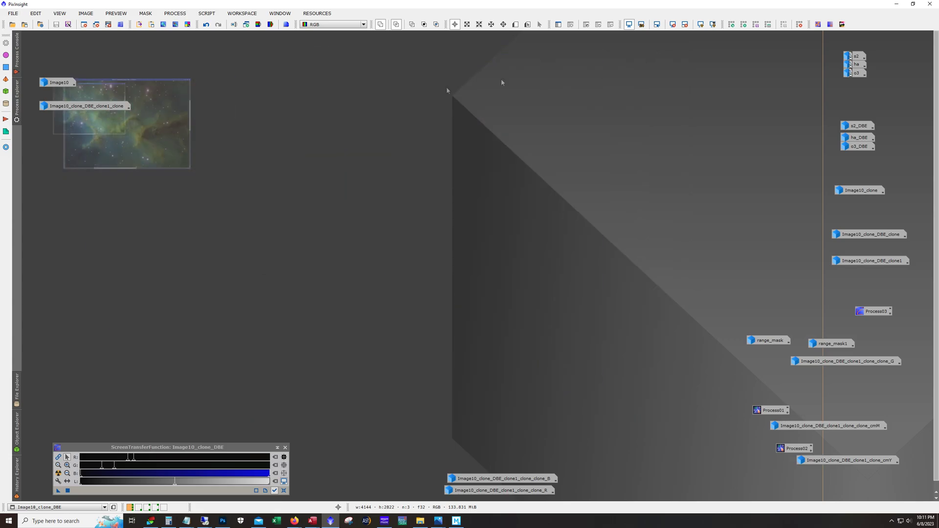
double_click(96, 106)
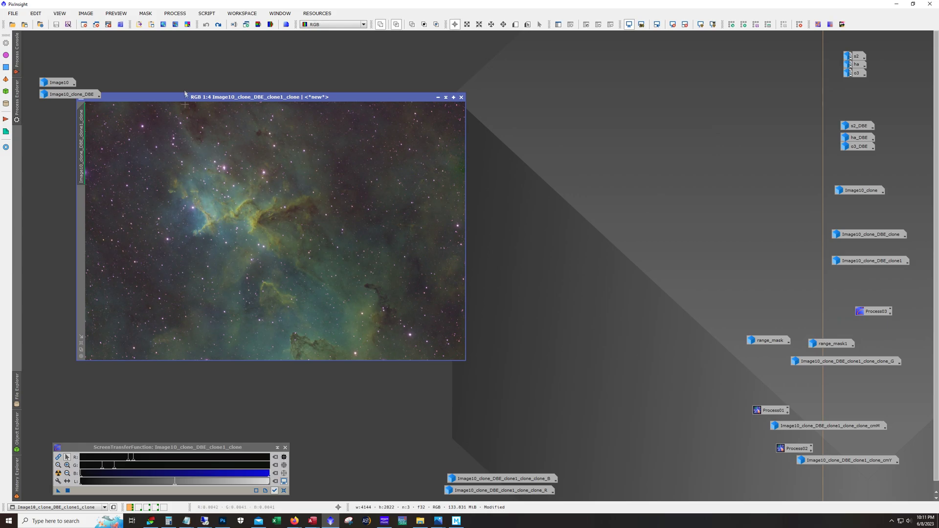
drag(185, 92, 228, 54)
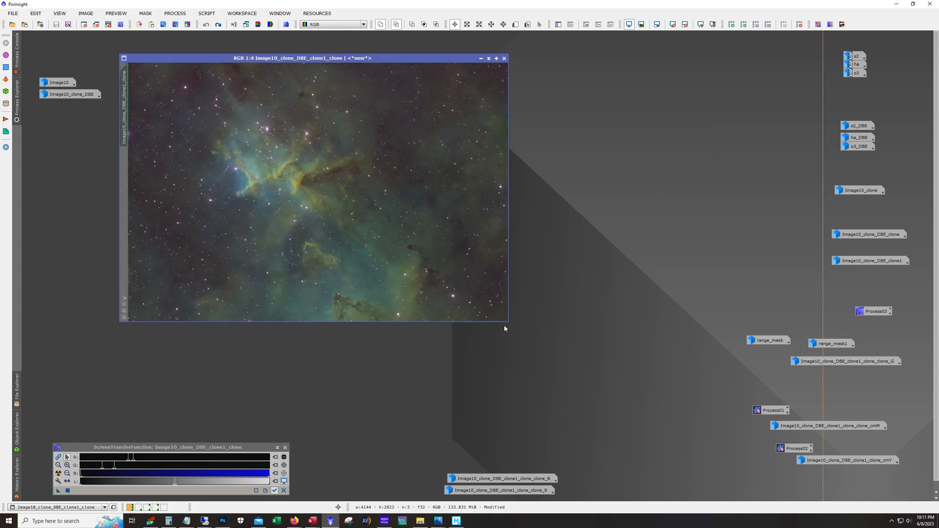
drag(507, 322, 659, 434)
key(ctrl+plus)
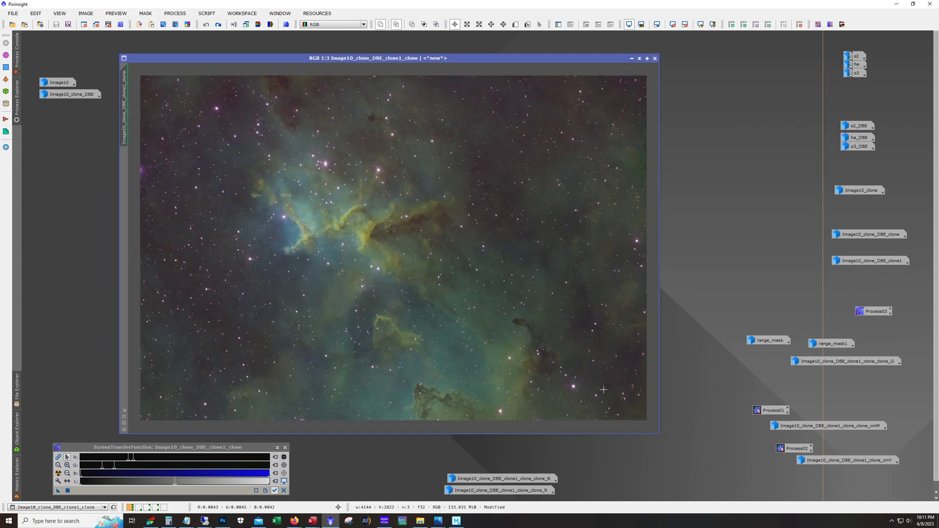
- Compare framing with Undo/Redo at 2:1, then redo the 3936x2716 crop and StarXTerminator
click(217, 26)
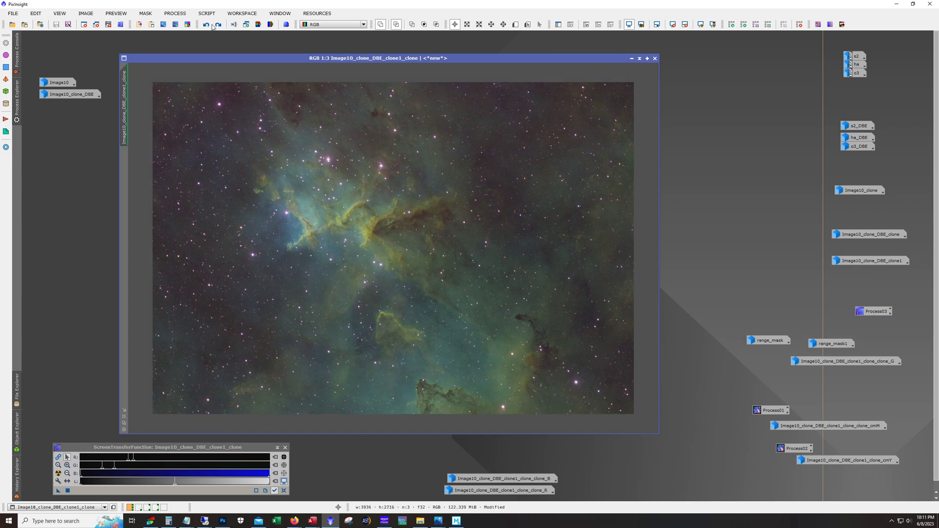
click(206, 25)
scroll(476, 185, up, 2)
scroll(475, 185, up, 1)
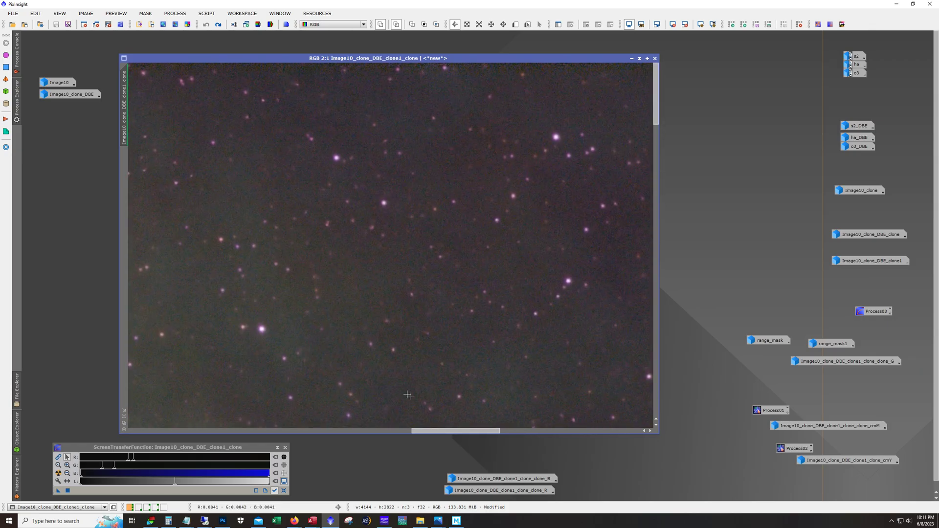
drag(437, 431, 580, 438)
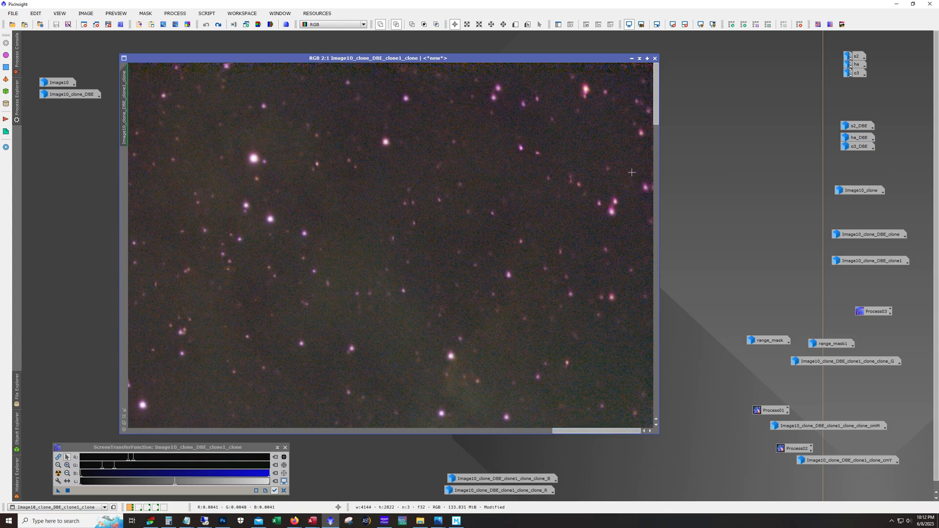
drag(656, 106, 123, 444)
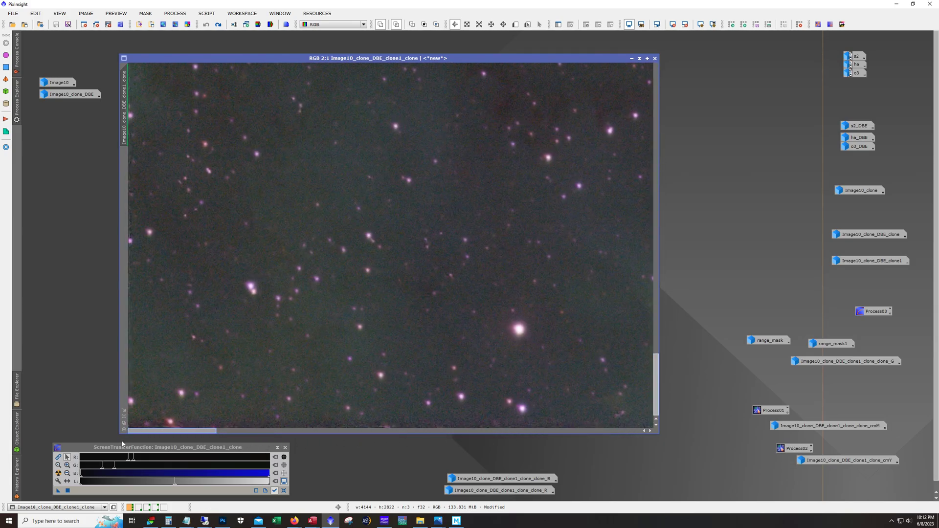
key(ctrl+shift+z)
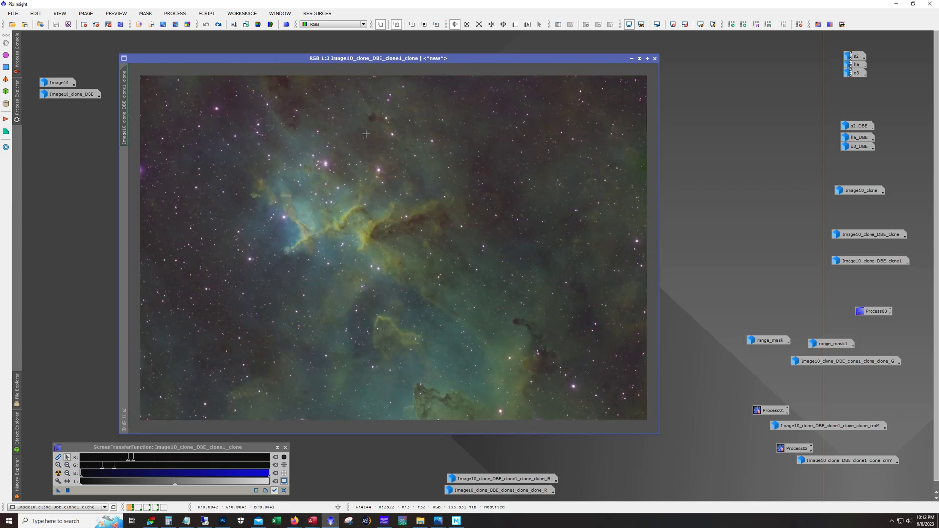
click(218, 25)
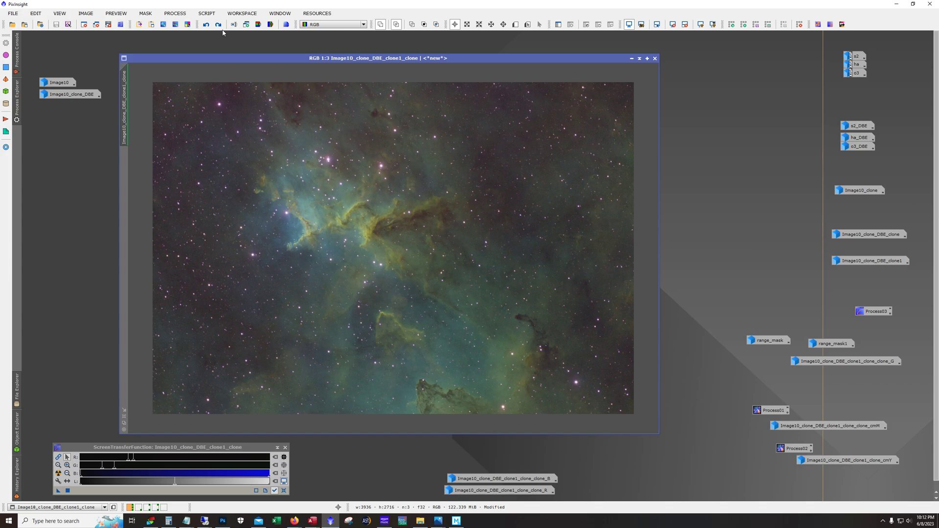
click(221, 25)
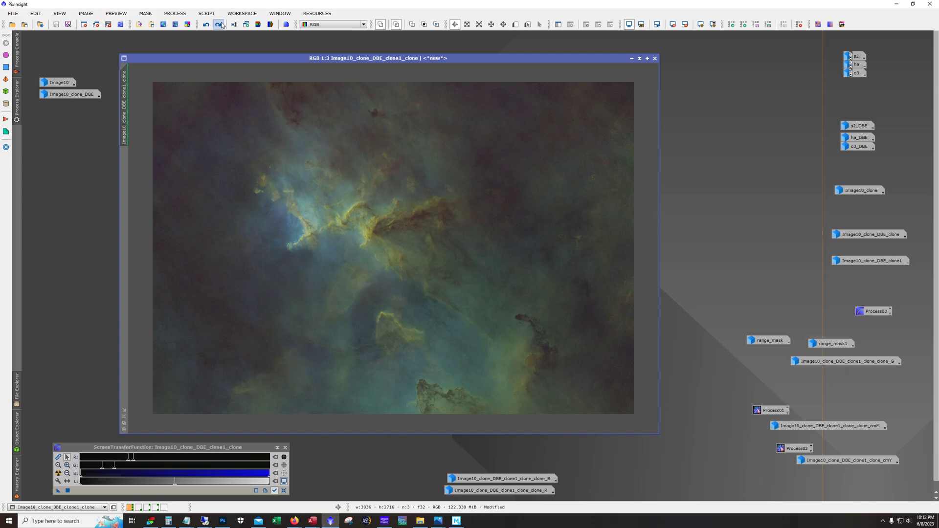
- Redo StarXTerminator on Image10_clone_DBE_clone1_clone to show the starless nebula
click(219, 24)
- Restore Image10_clone_DBE, reset its screen stretch and apply an auto-stretch
double_click(66, 94)
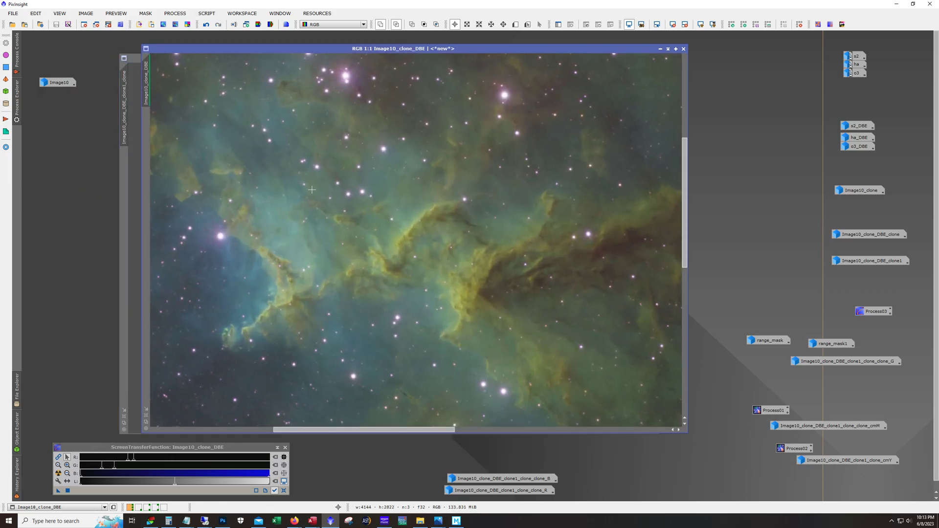
scroll(357, 230, up, 1)
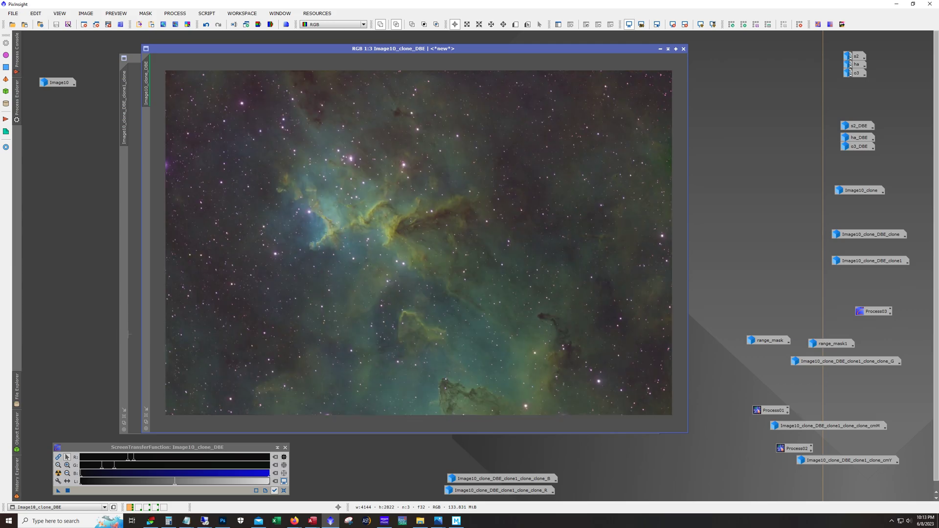
click(283, 491)
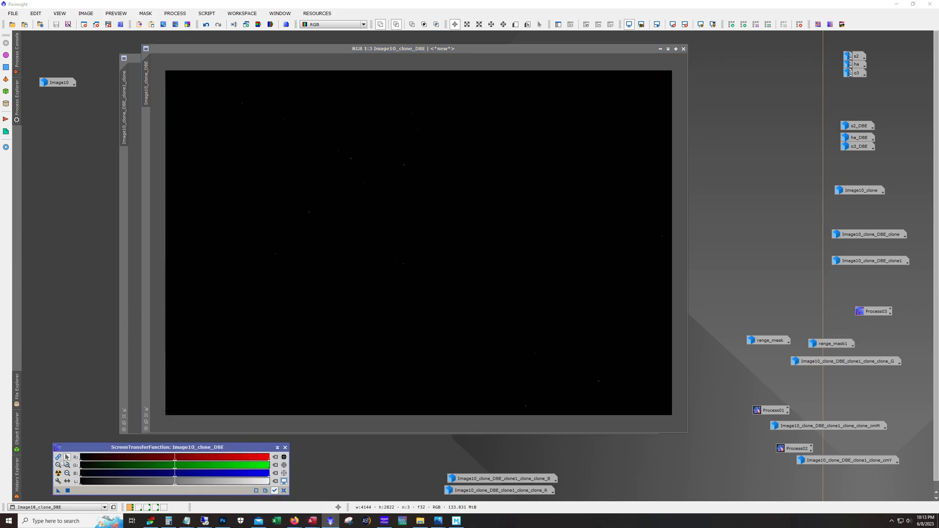
click(58, 473)
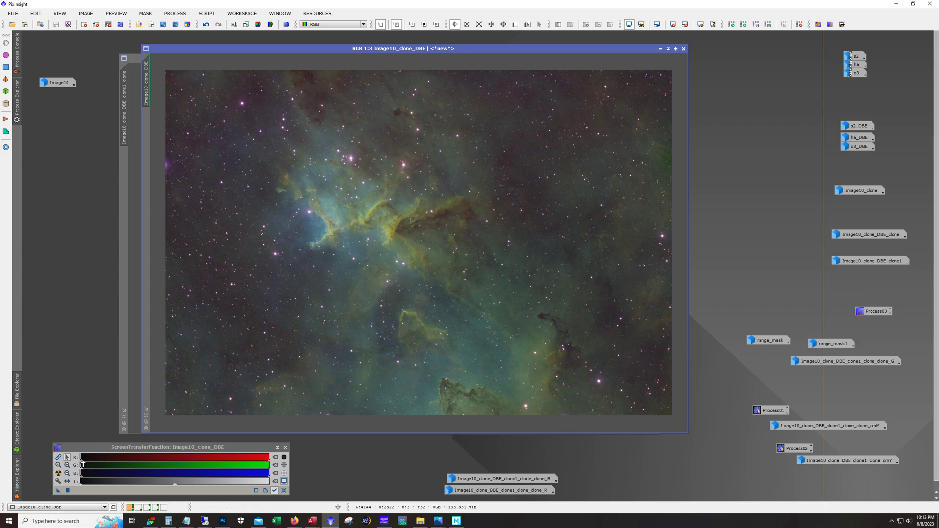
- Unlink the stretch channels and raise the green and blue midtones to remove the green cast
drag(88, 467, 89, 467)
click(58, 457)
drag(85, 469, 107, 468)
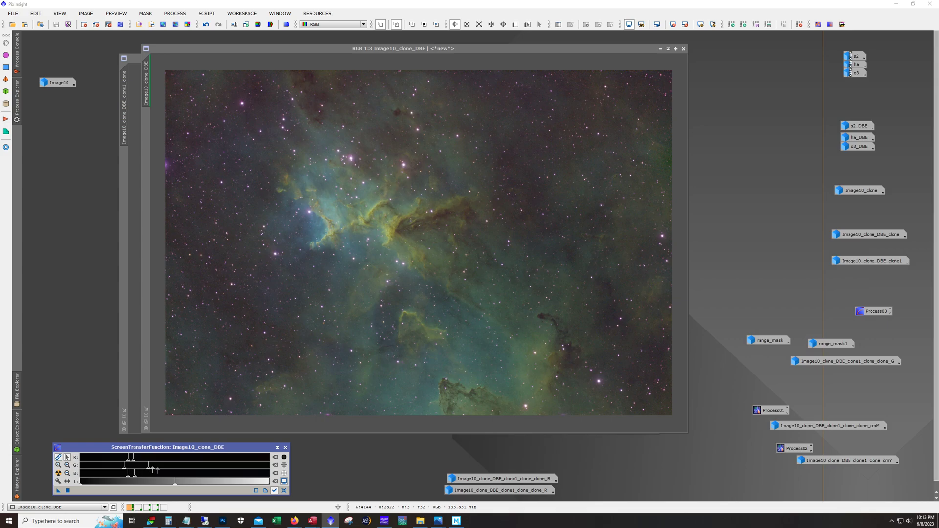
click(58, 458)
drag(148, 471, 152, 467)
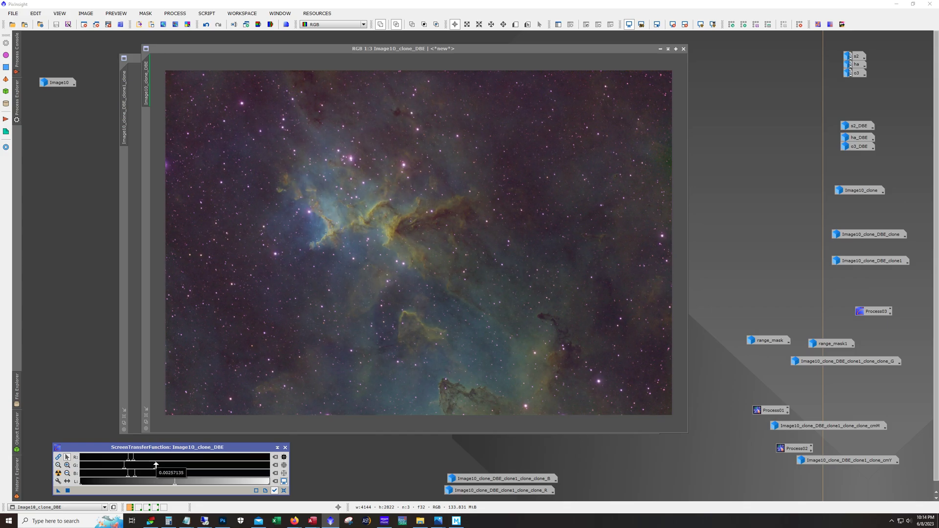
mouse_move(168, 520)
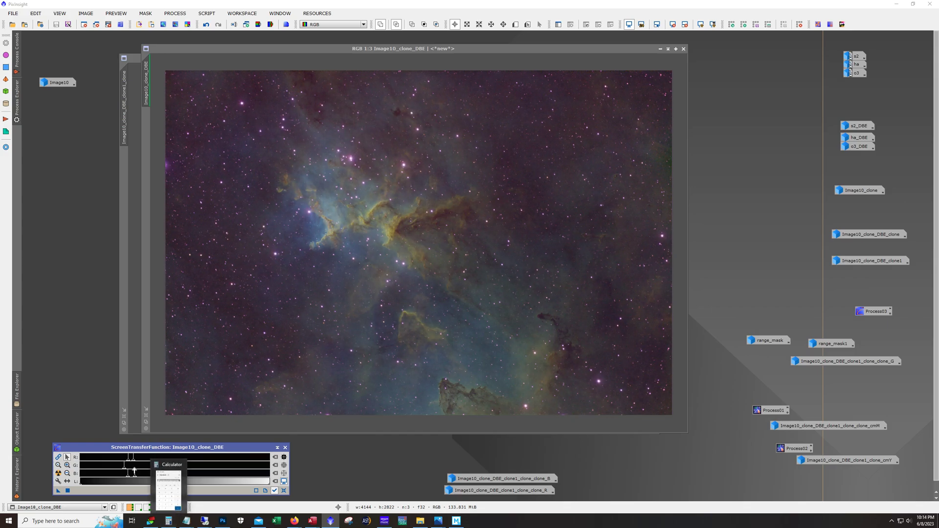
drag(133, 472, 135, 436)
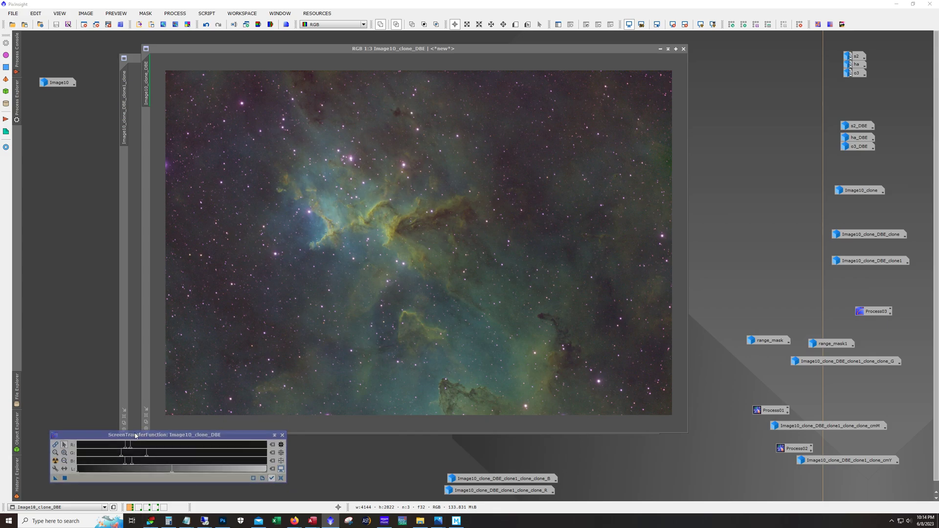
- Open HistogramTransformation and copy the screen stretch settings into it
click(175, 13)
mouse_move(204, 204)
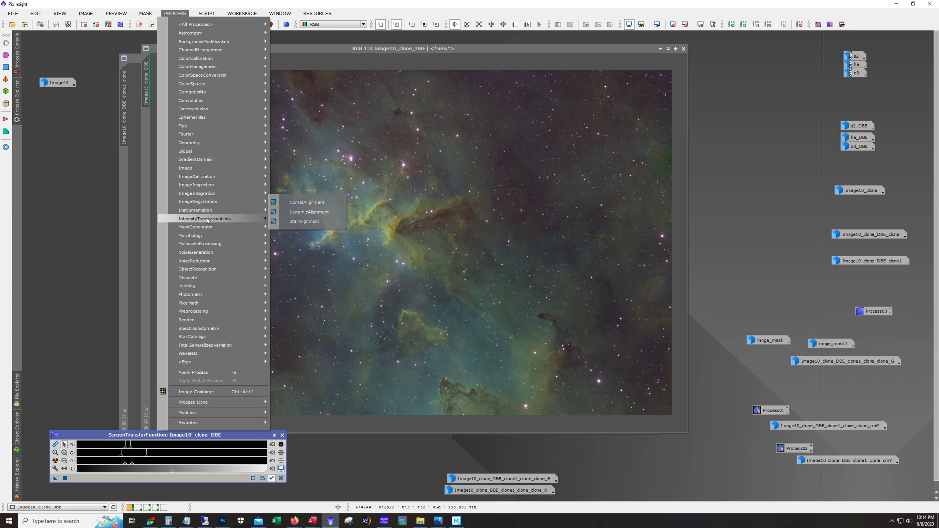
click(306, 290)
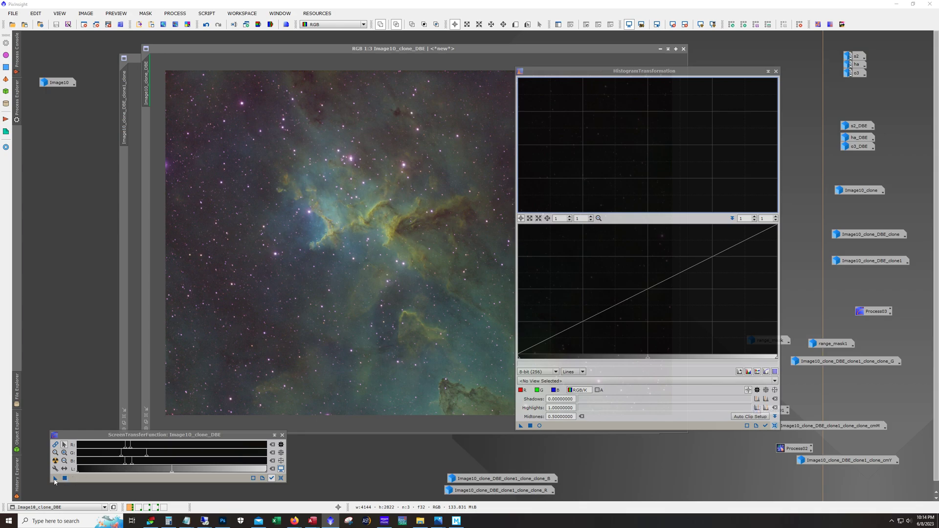
drag(54, 481, 613, 427)
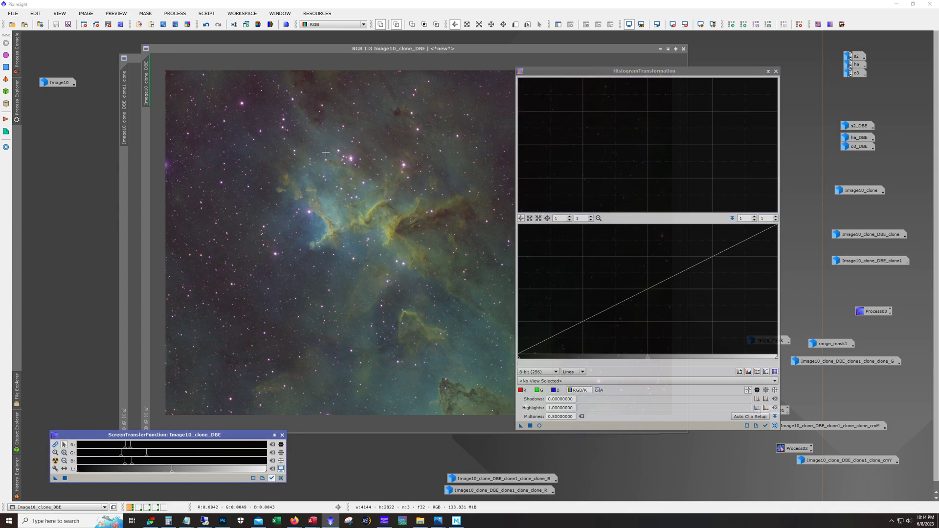
- Apply the histogram stretch to Image10_clone_DBE, close HistogramTransformation and iconize the image
drag(521, 426, 413, 357)
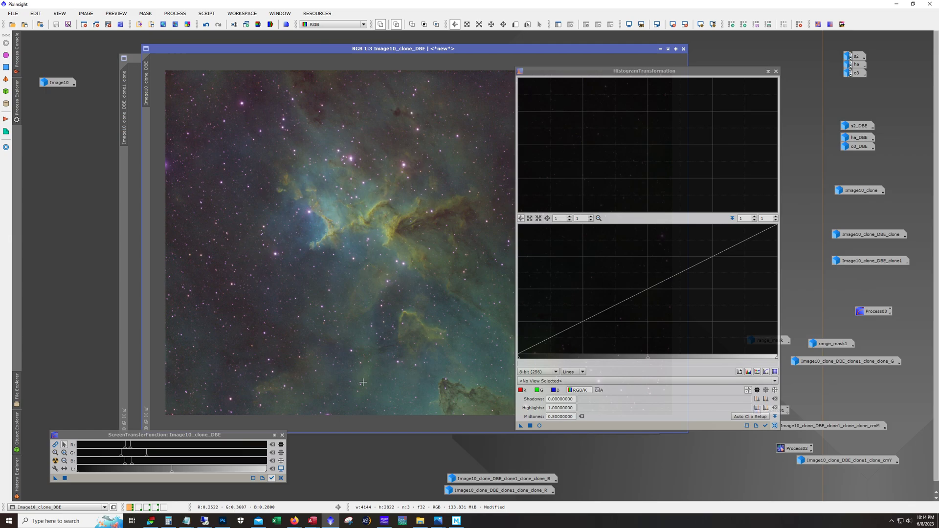
click(775, 71)
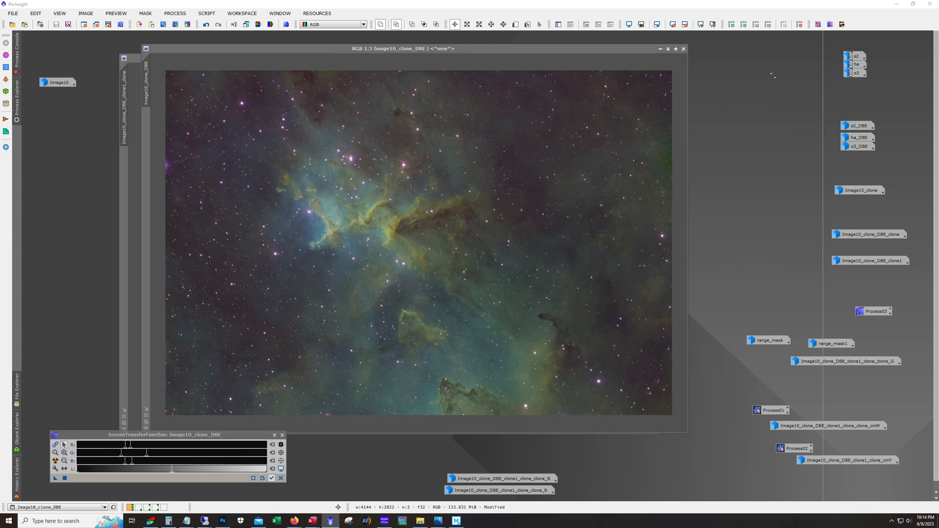
click(206, 26)
- Bring up Image10_clone_DBE_clone1_clone and step through its redo history, ending on the dark, colourful state
click(660, 48)
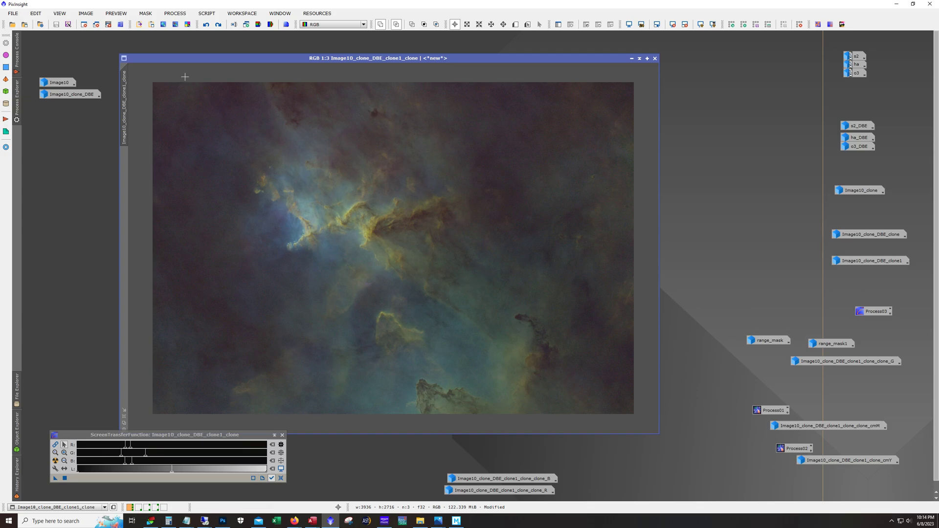
key(alt)
click(218, 25)
click(218, 25)
click(218, 24)
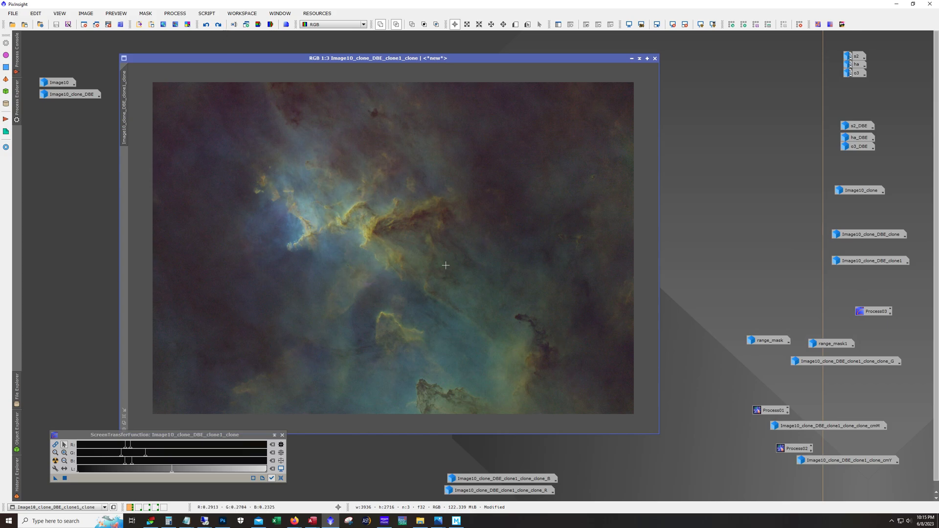
click(218, 26)
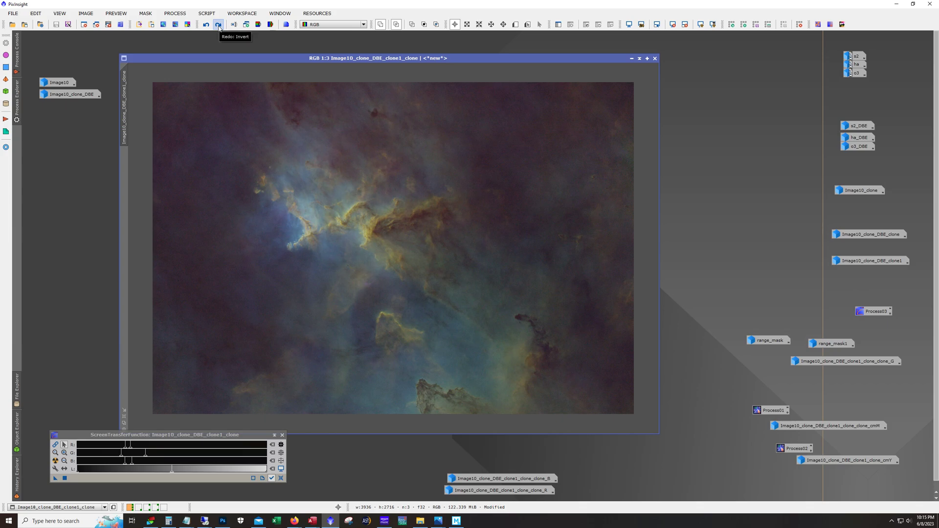
click(219, 26)
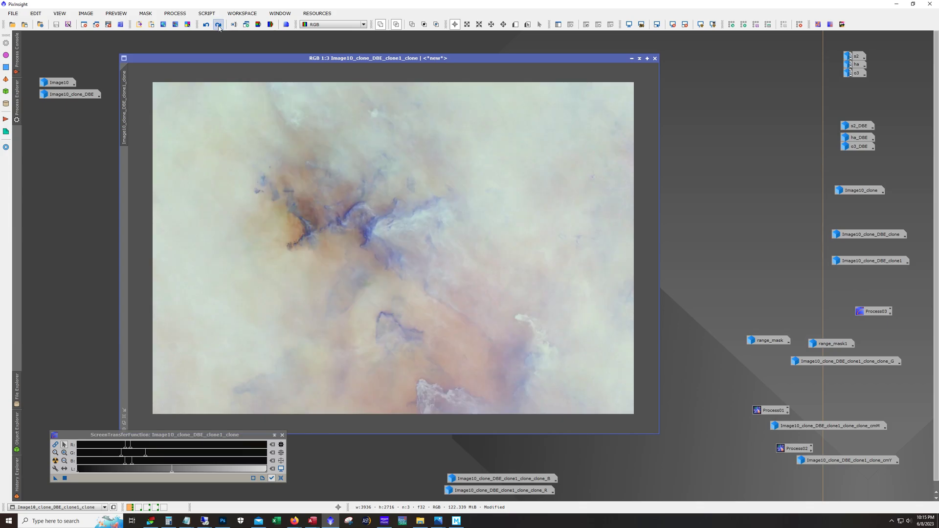
click(206, 25)
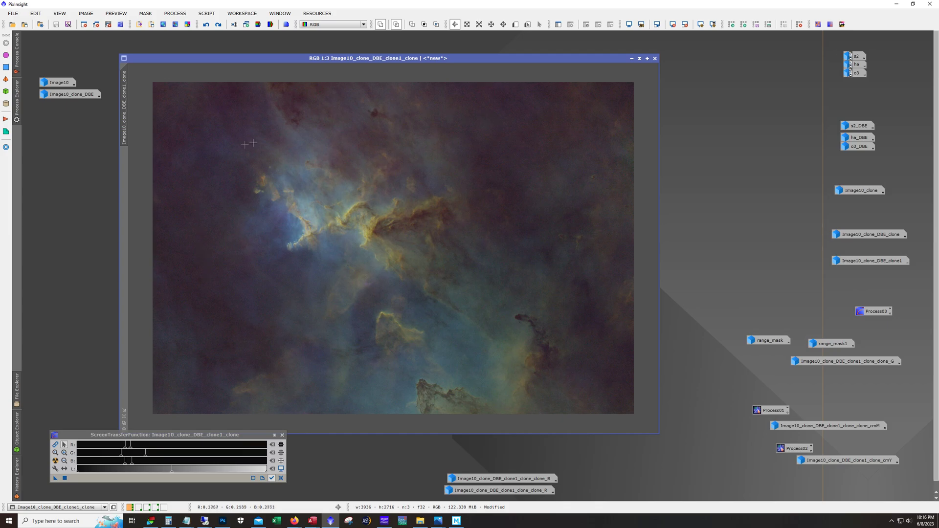
- Redo the pale, pinker and colourful steps on Image10_clone_DBE_clone1_clone until no history remains
click(218, 24)
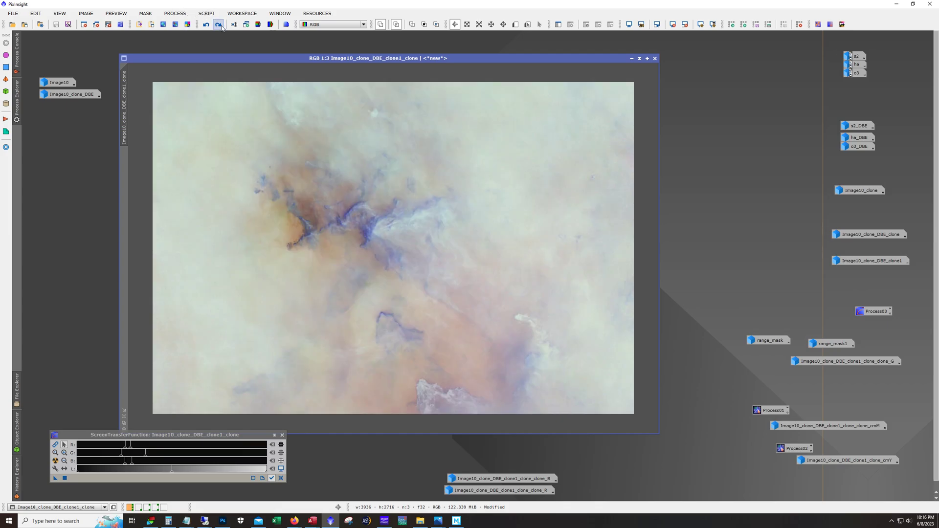
click(219, 25)
click(219, 24)
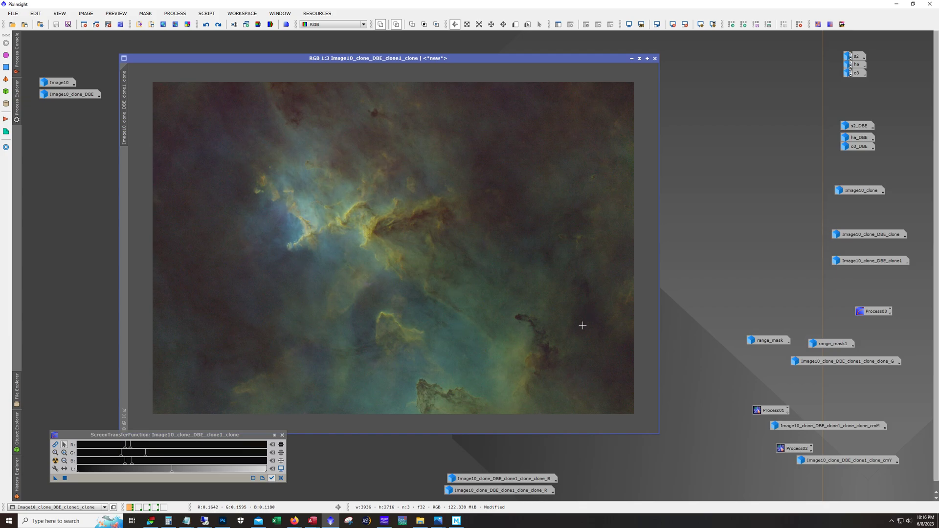
click(218, 24)
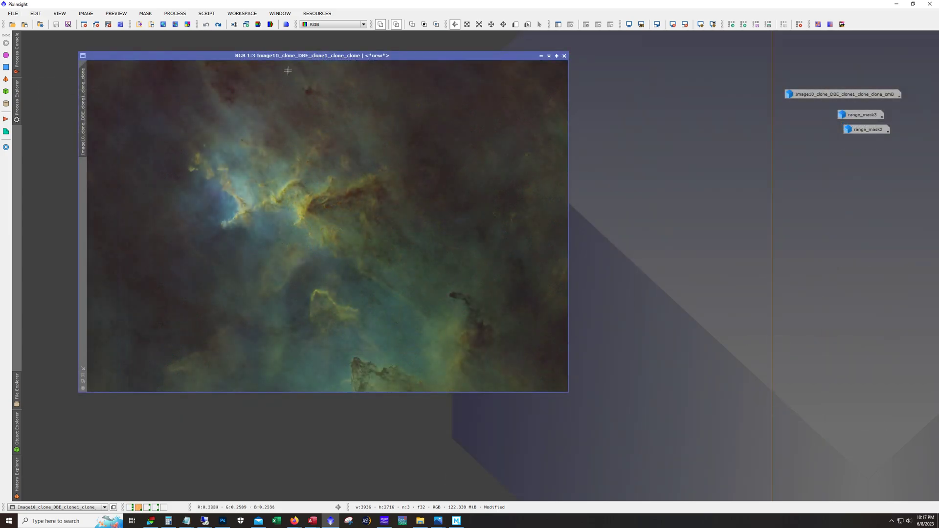
- Nudge the image window left, toggle the SCNR green-cast removal off and on, and reapply the masking step
drag(284, 55, 273, 57)
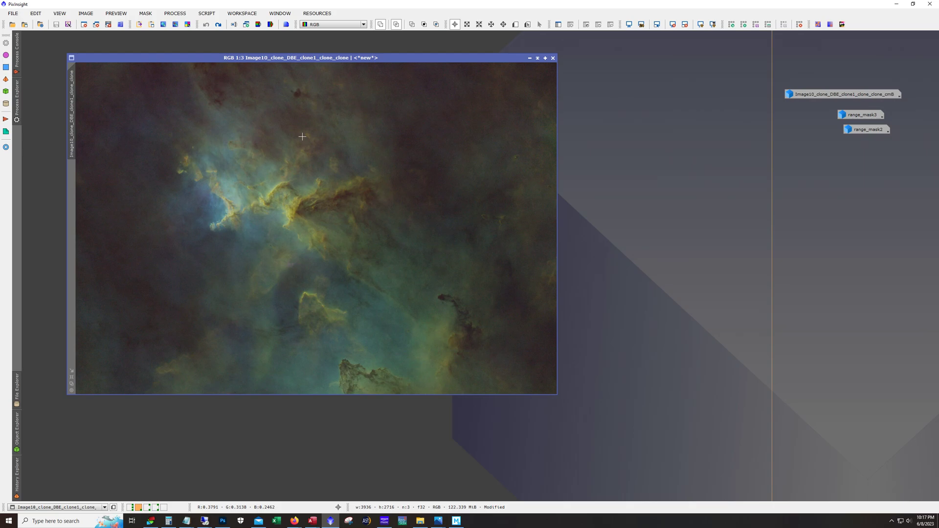
click(219, 25)
click(206, 25)
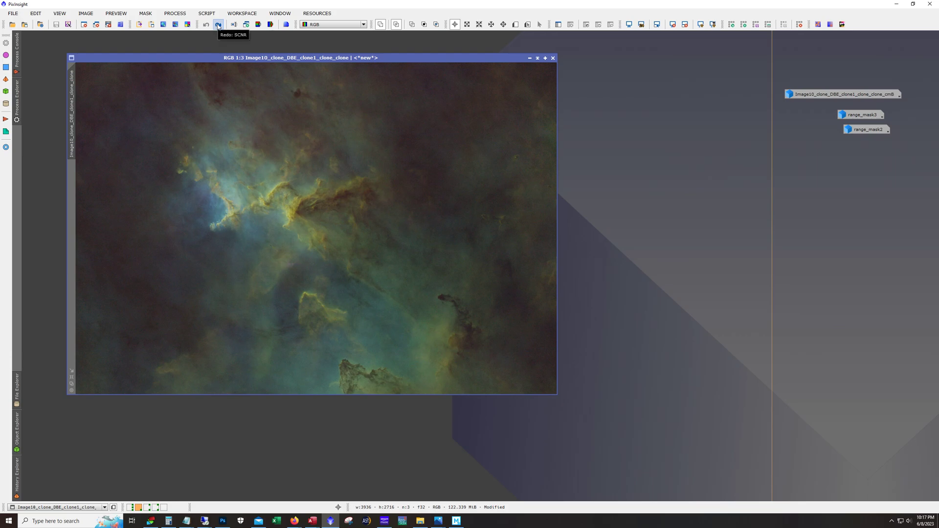
click(218, 25)
click(218, 24)
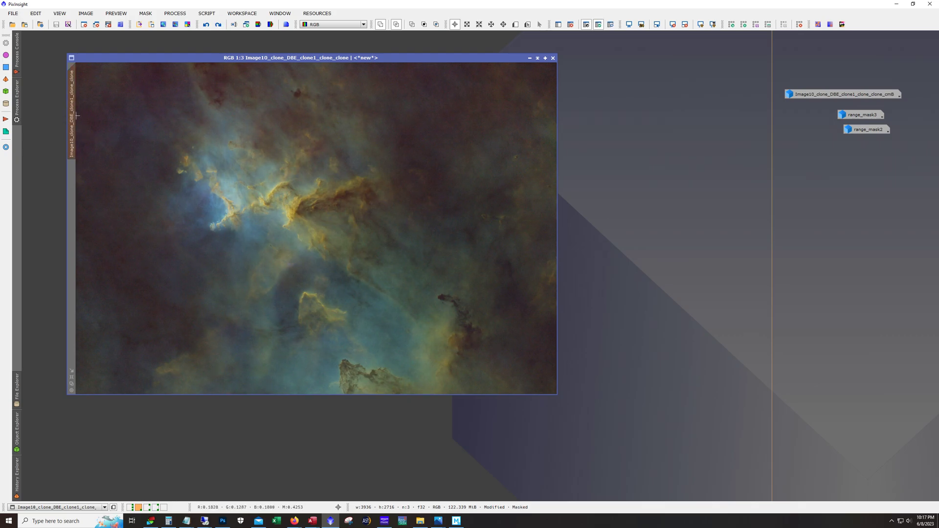
- Inspect the mask overlay and the cmB mask, hide the overlay, and redo the step that adds Preview01
click(610, 25)
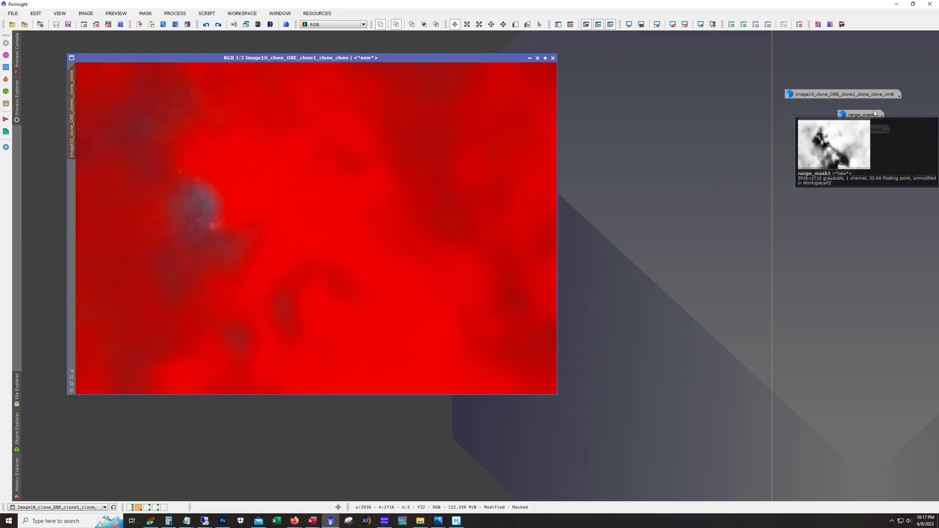
double_click(866, 94)
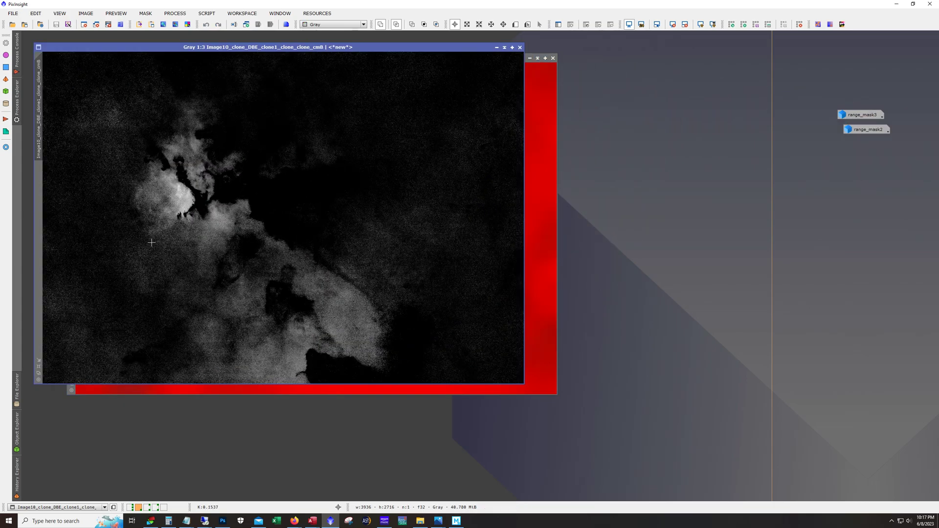
click(496, 47)
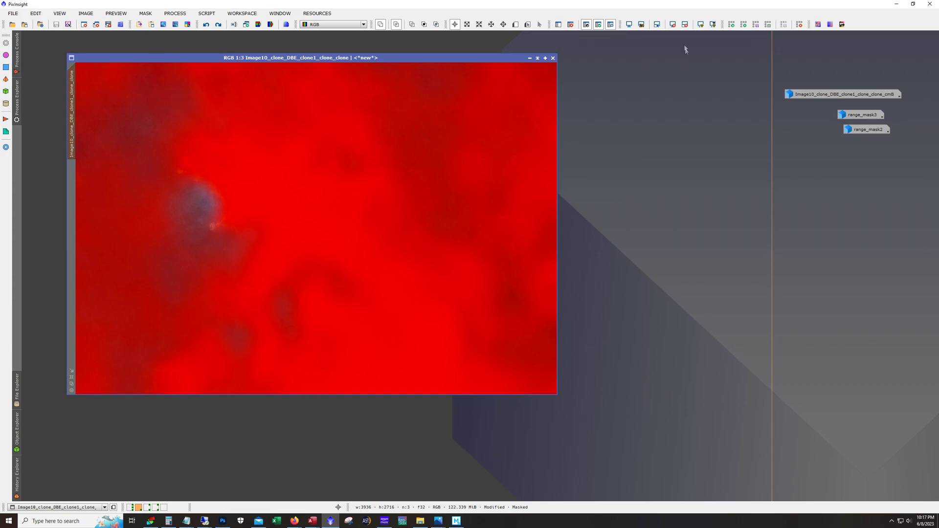
click(611, 24)
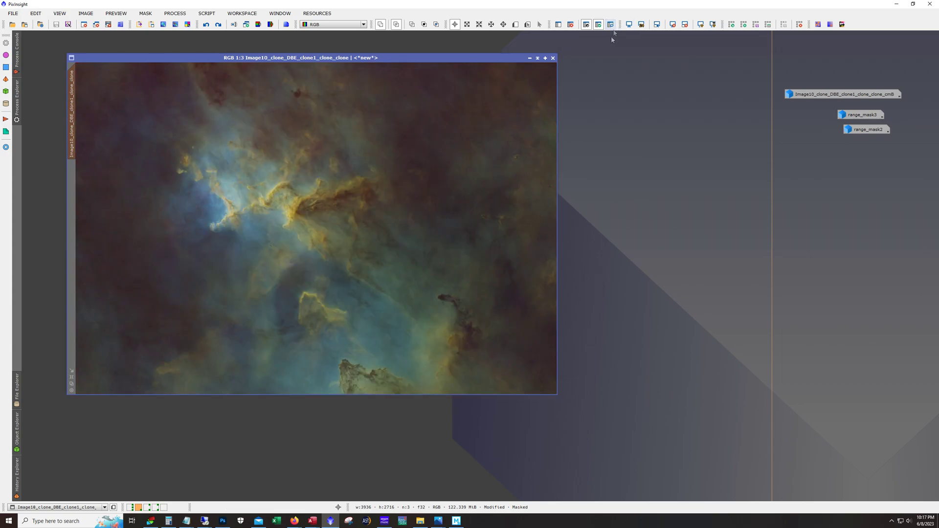
click(218, 24)
click(218, 24)
click(218, 25)
click(218, 24)
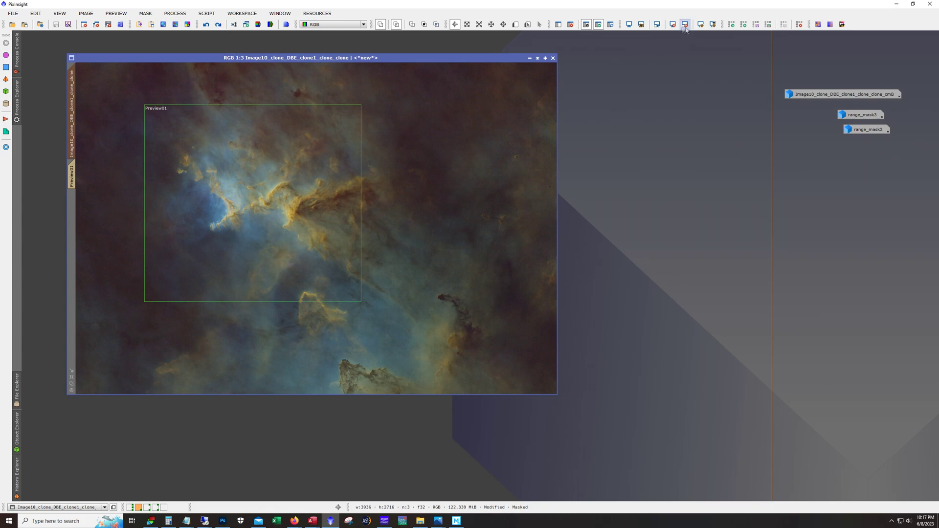
- Toggle the red mask overlay and compare the image with and without the masked processing step
click(611, 25)
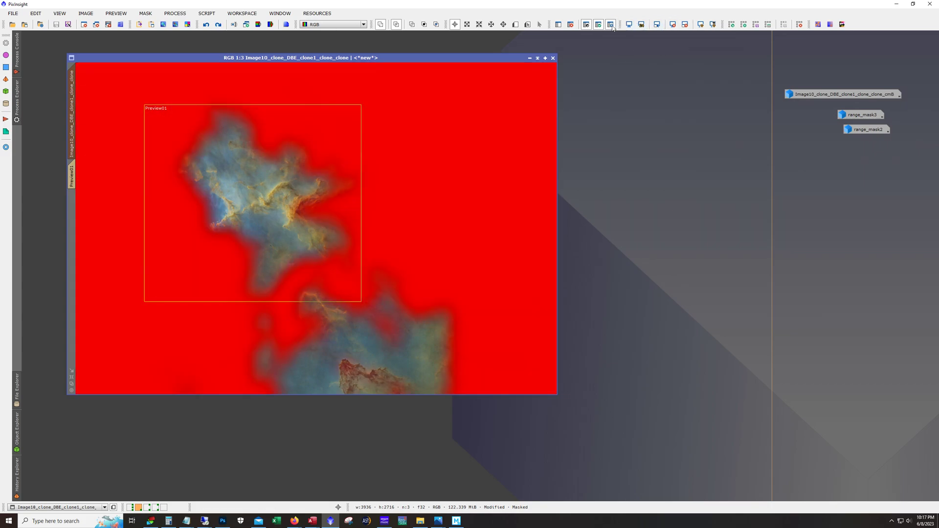
click(615, 27)
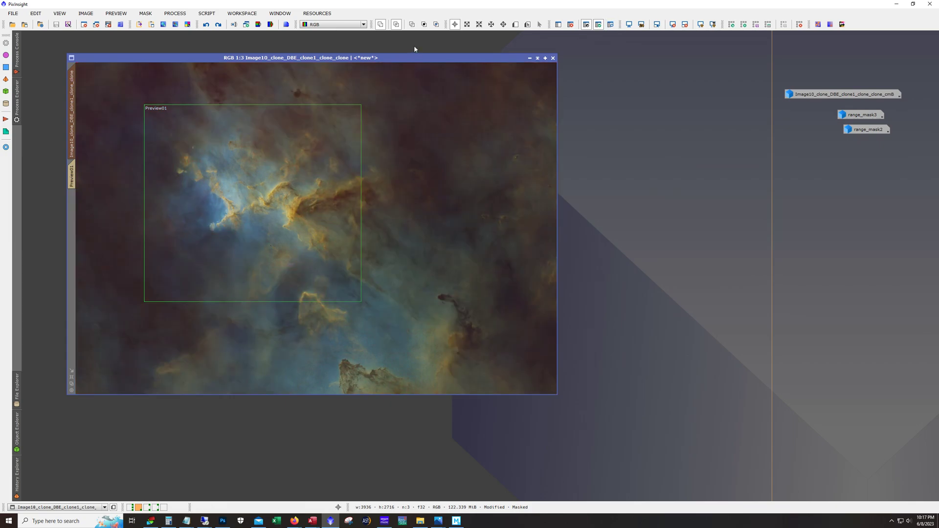
click(222, 24)
click(222, 25)
click(222, 27)
click(222, 27)
click(207, 25)
click(219, 26)
- Compare the masked colour change, redo the last remaining step, and switch to workspace 3
click(206, 25)
click(219, 25)
click(206, 25)
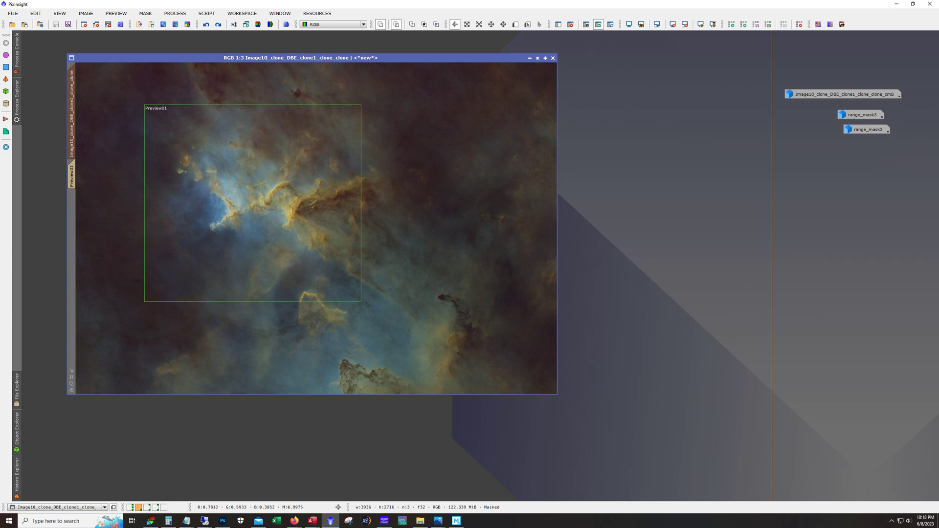
click(218, 25)
click(219, 24)
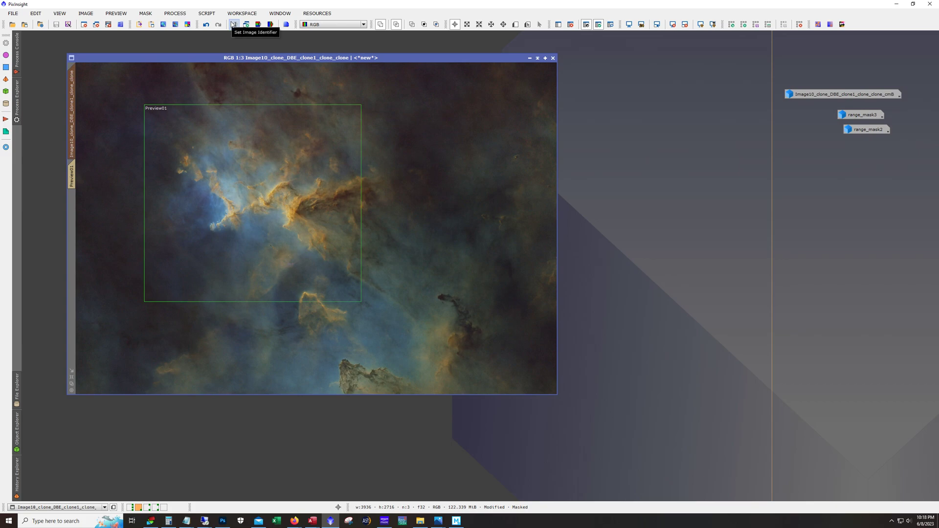
key(alt)
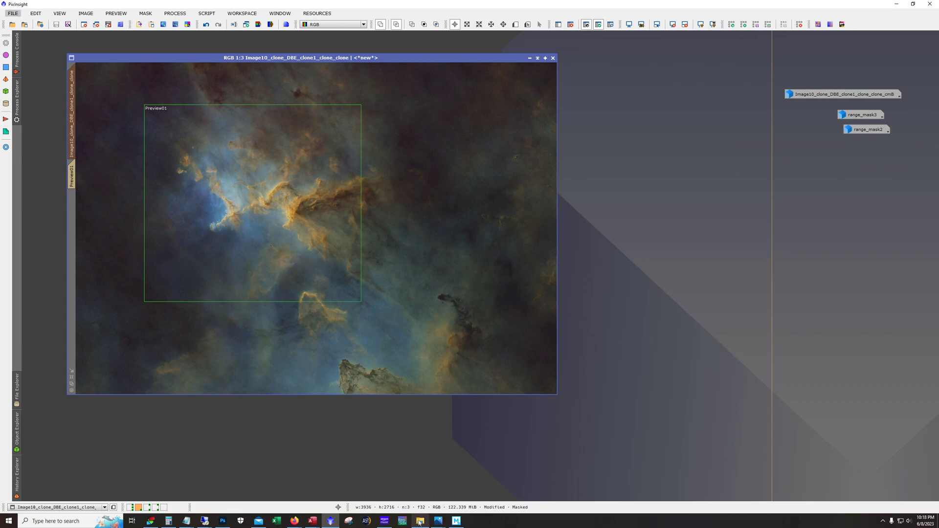
click(146, 508)
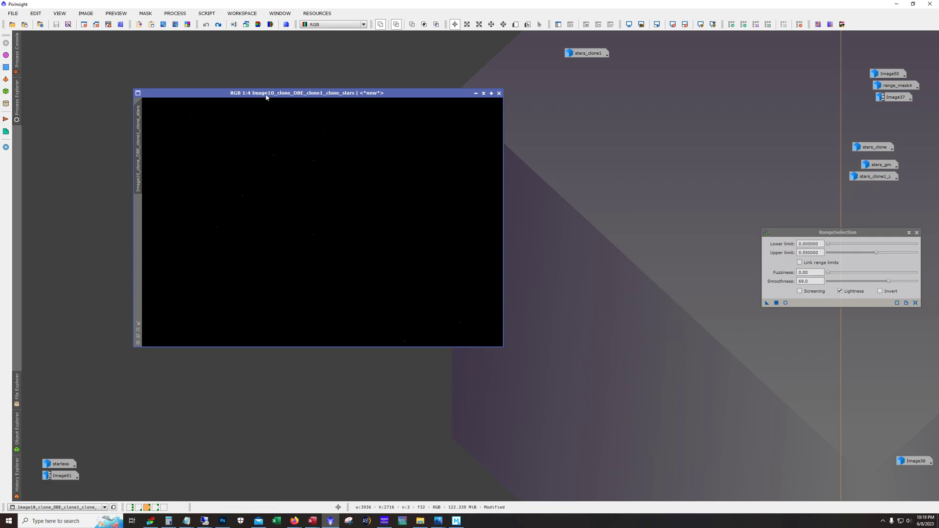
- Move the stars image window lower-left and redo its stretch
drag(264, 93, 211, 141)
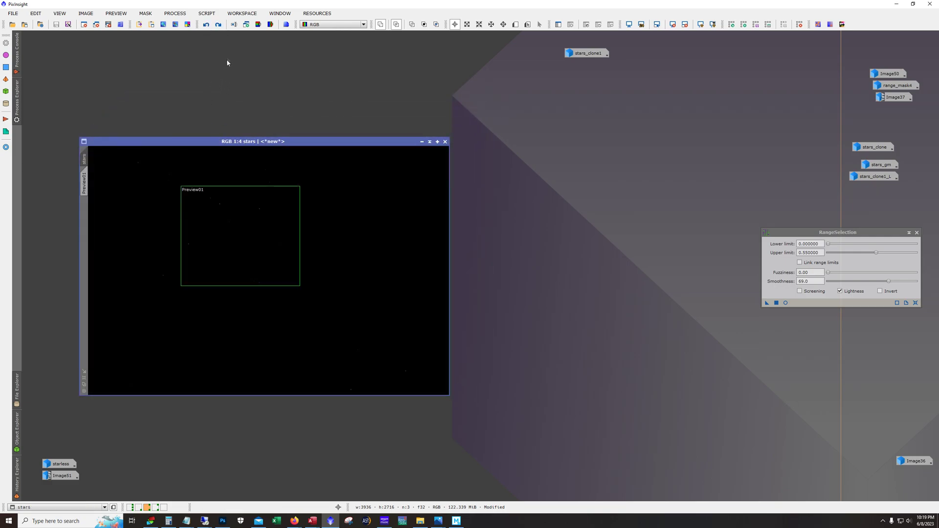
click(218, 24)
scroll(215, 226, up, 4)
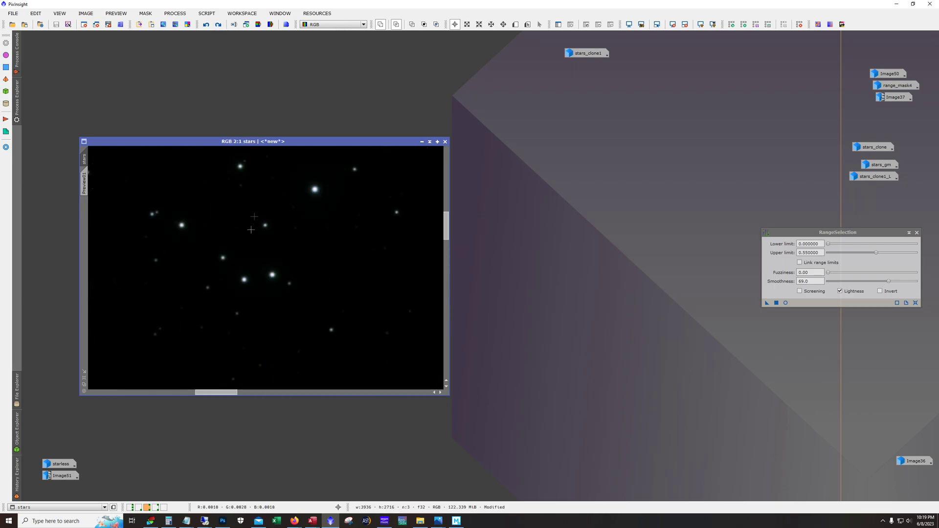
scroll(251, 229, down, 1)
- Inspect the stars up close, then redo the green-tinted brightening and the mask
drag(247, 392, 169, 393)
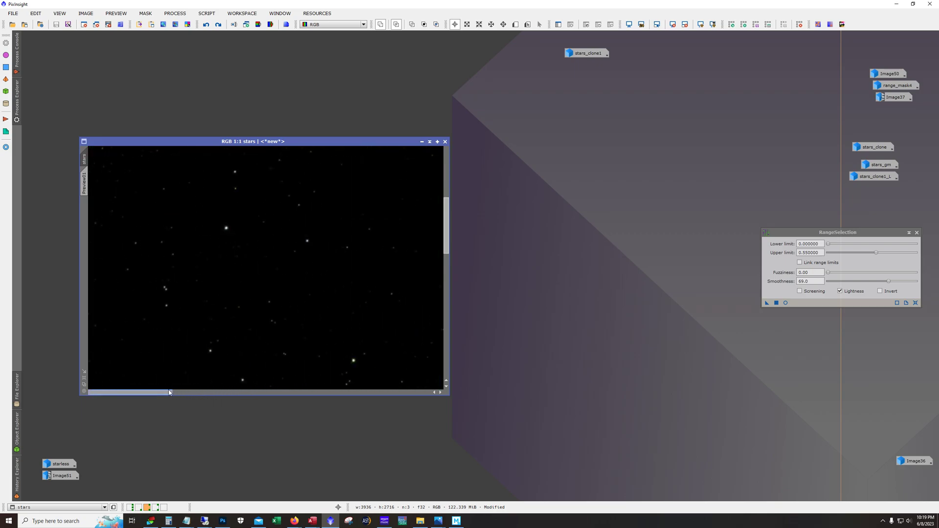
scroll(176, 295, up, 2)
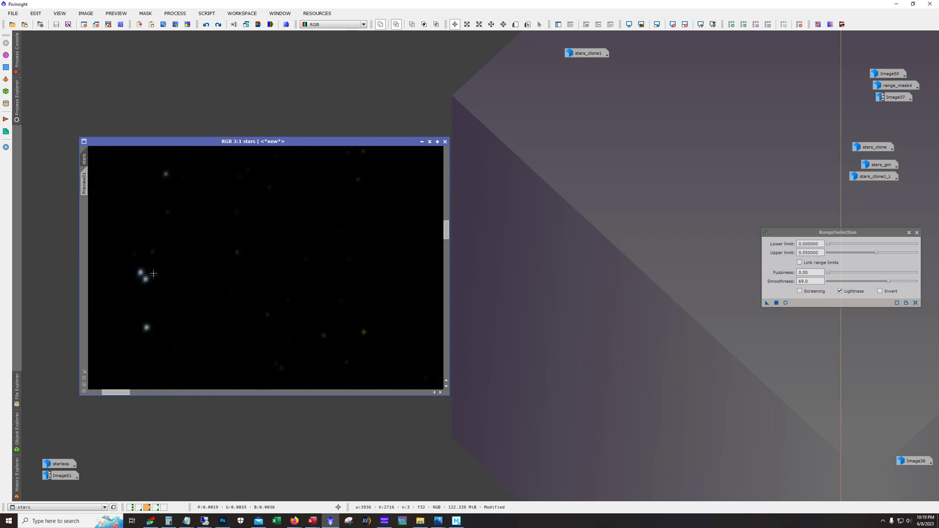
drag(445, 235, 455, 273)
drag(127, 392, 233, 402)
scroll(202, 329, down, 6)
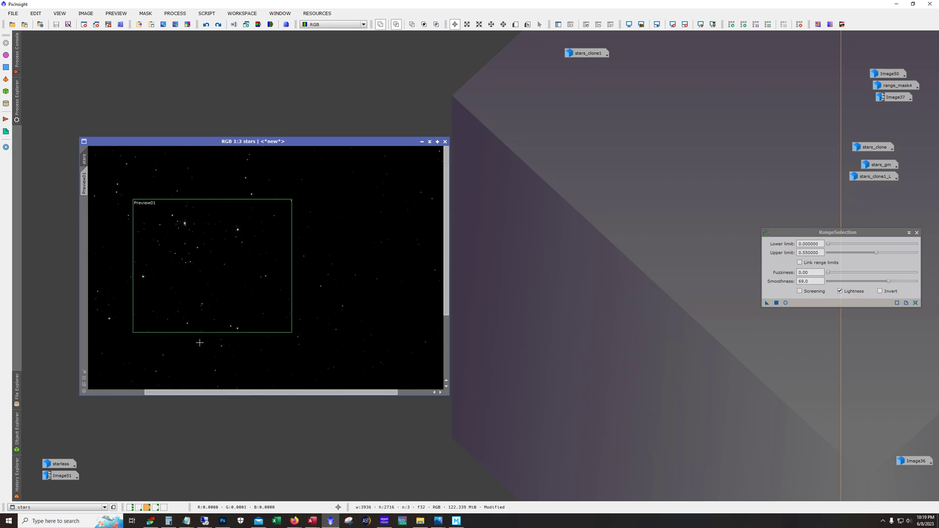
scroll(201, 328, up, 1)
click(218, 24)
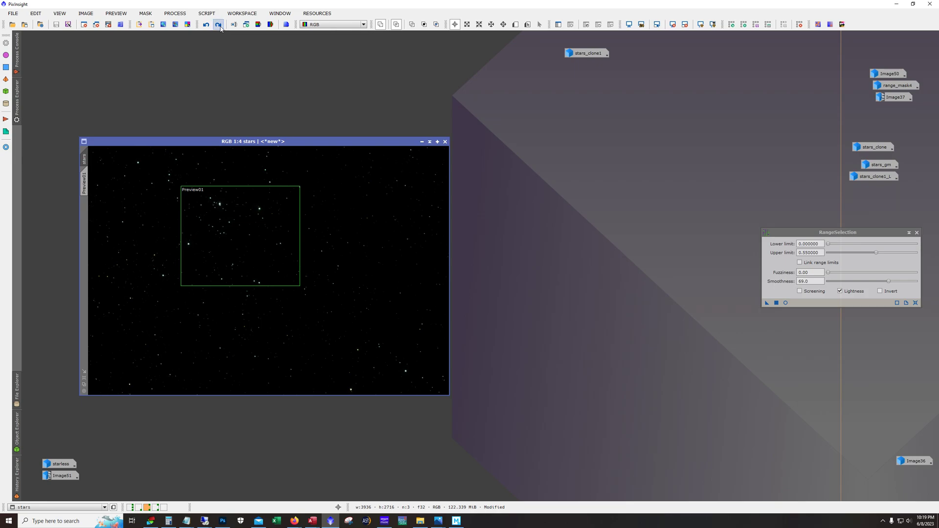
click(218, 25)
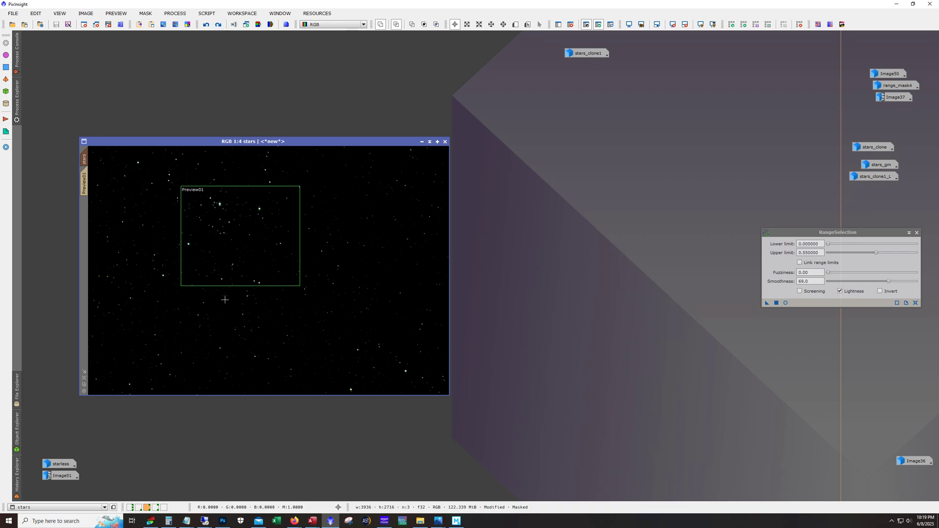
scroll(225, 299, up, 4)
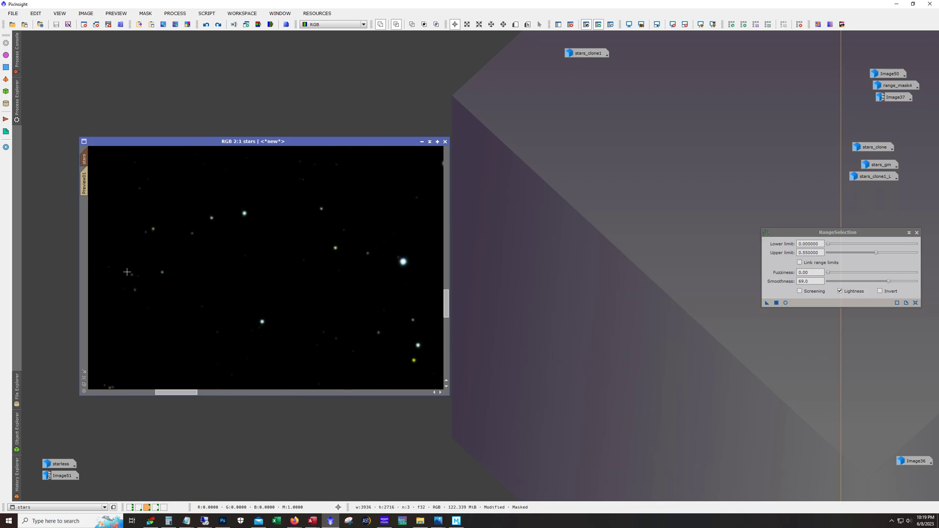
scroll(424, 266, down, 3)
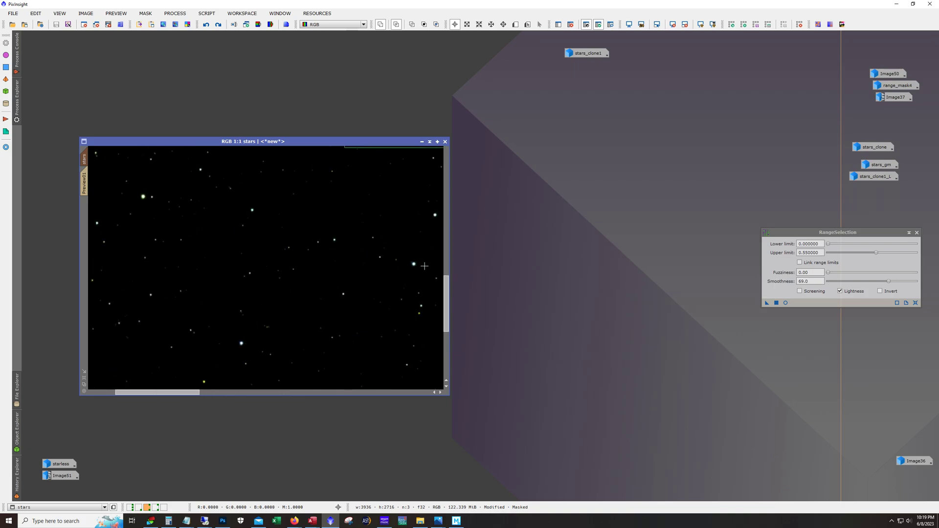
scroll(284, 162, down, 1)
scroll(220, 182, up, 3)
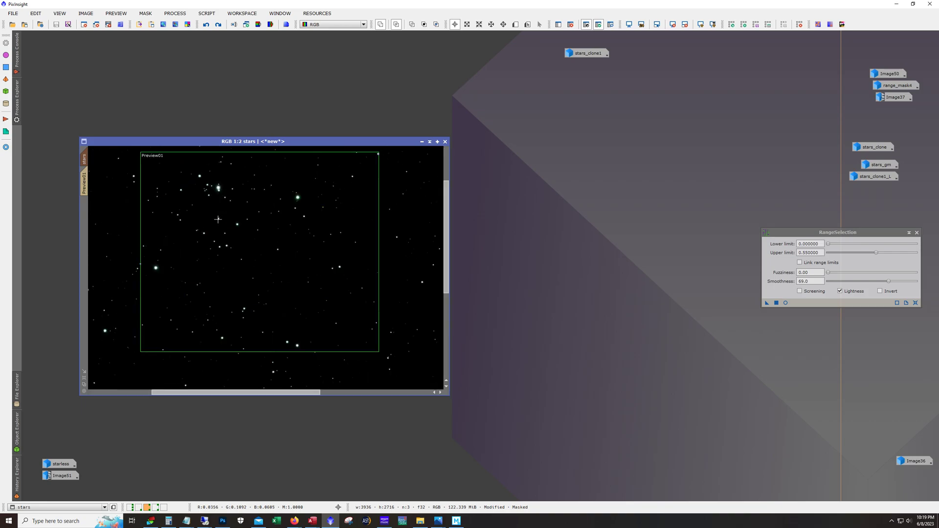
scroll(219, 181, down, 5)
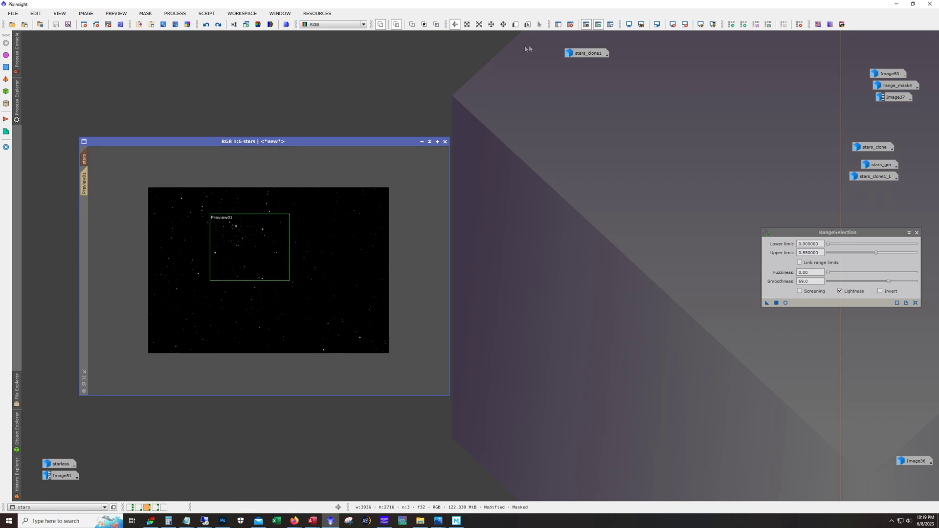
click(610, 24)
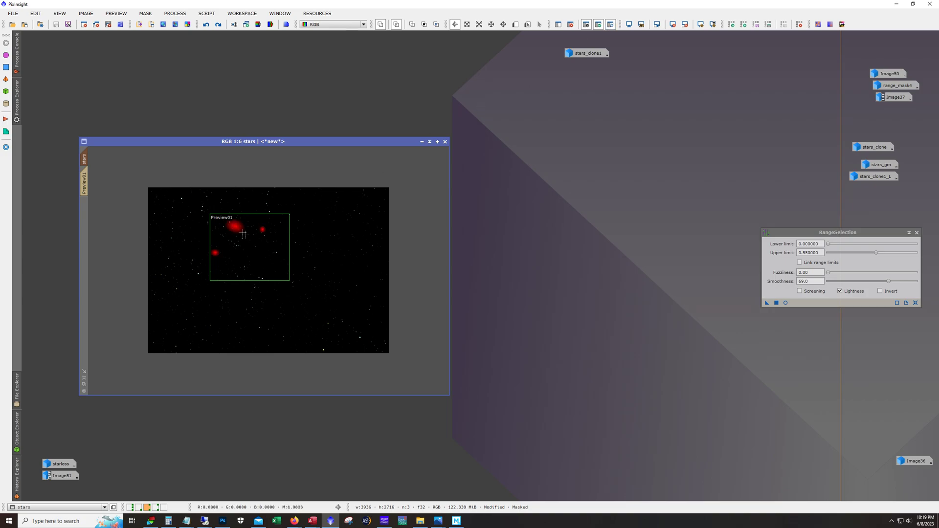
scroll(238, 229, up, 2)
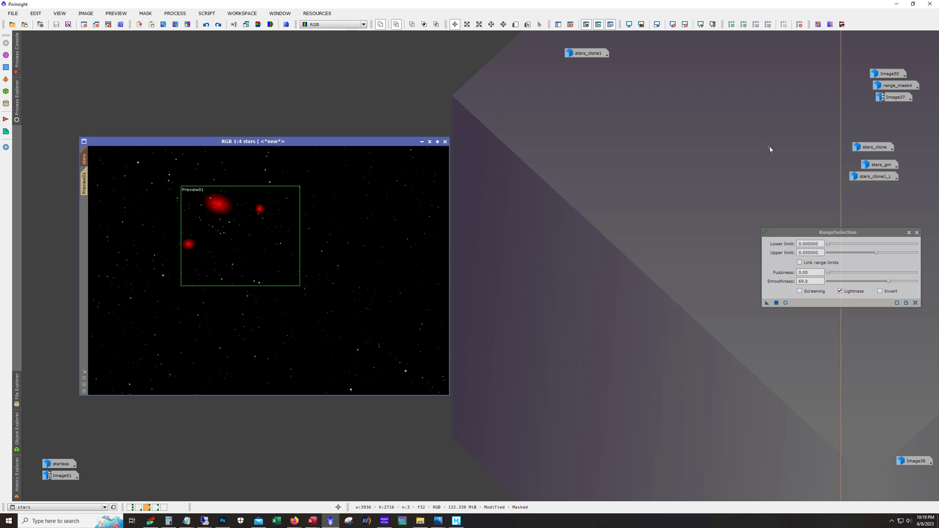
double_click(879, 164)
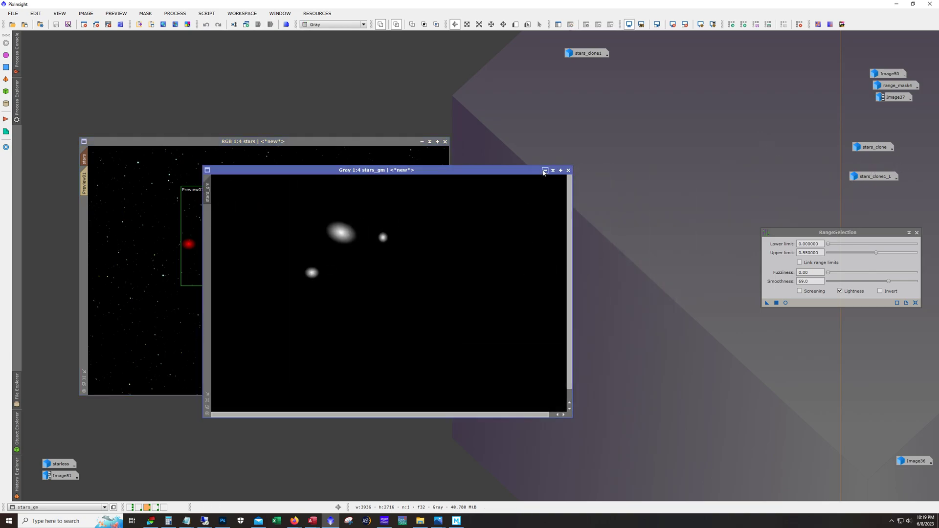
click(544, 170)
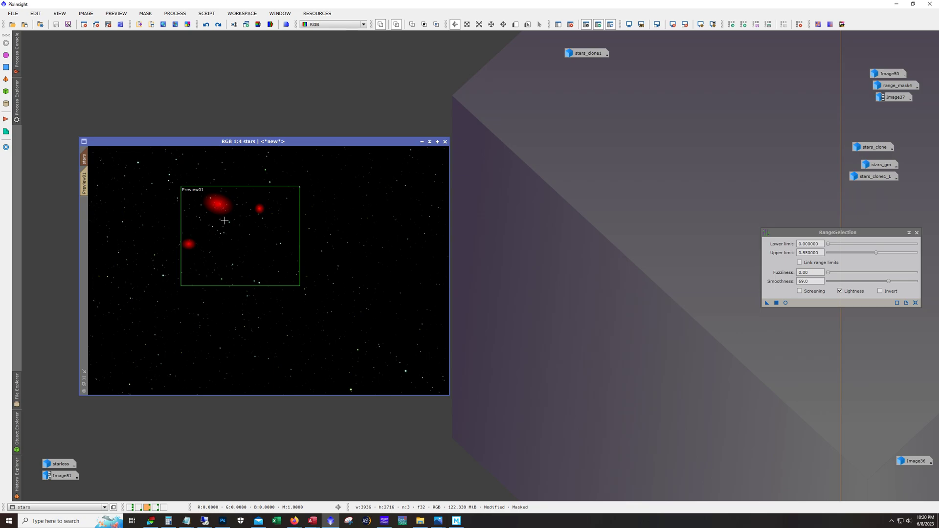
key(alt)
click(610, 26)
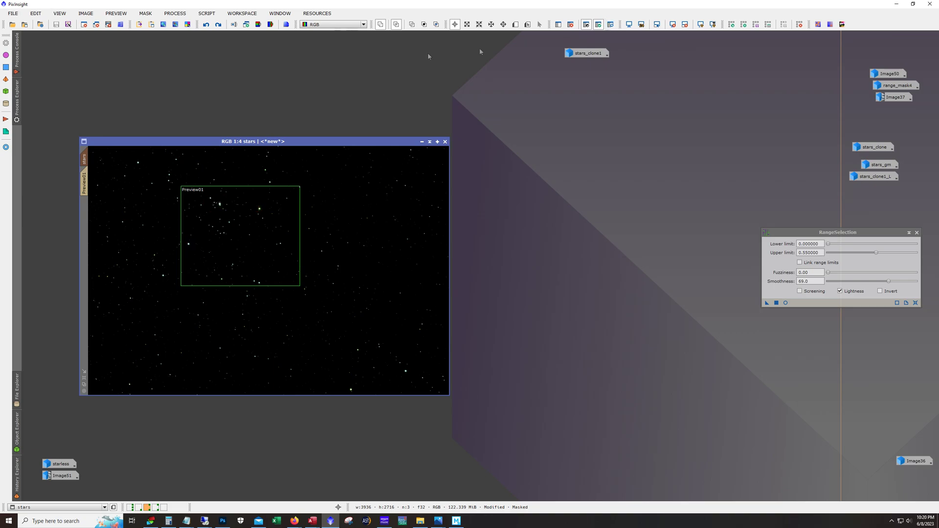
- Step through the stars image history, comparing earlier states and removing the mask
click(219, 25)
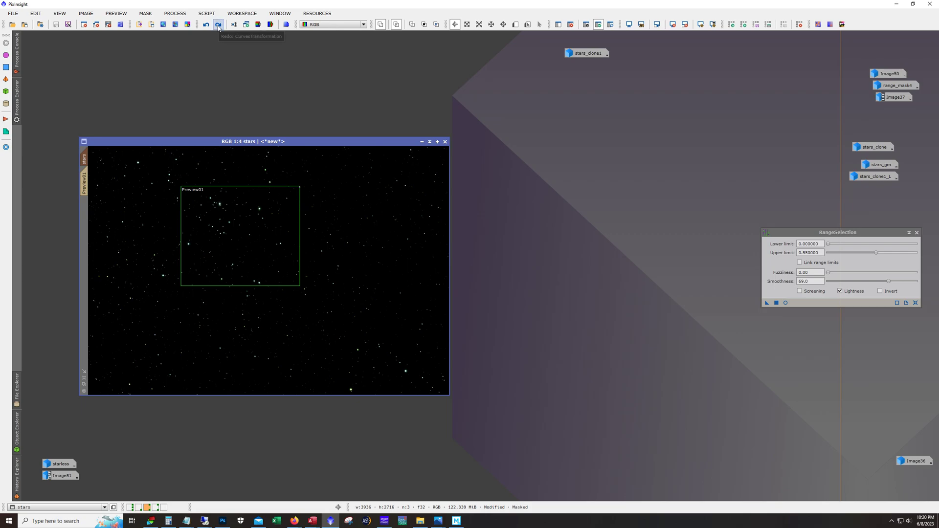
scroll(271, 262, up, 3)
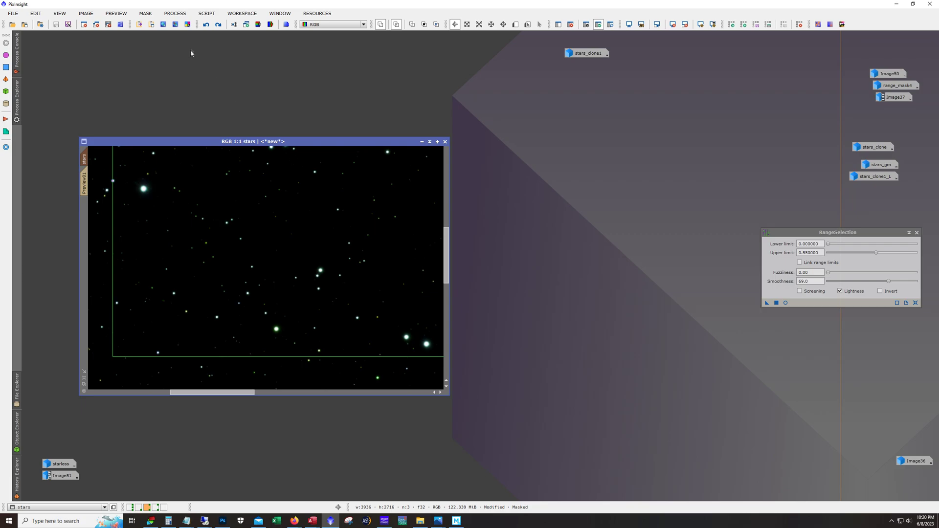
click(218, 26)
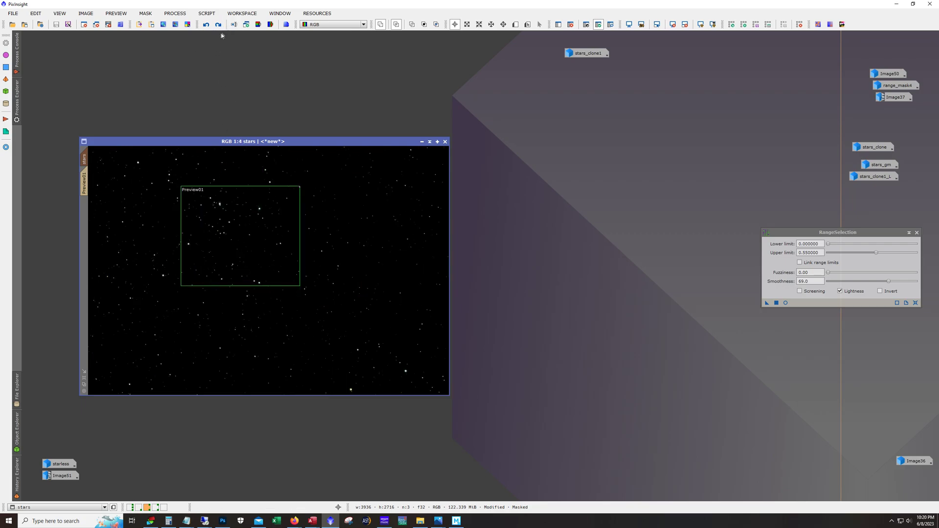
click(219, 26)
click(219, 25)
click(219, 25)
click(219, 26)
- Zoom and pan around the stars, restoring the neutral white star colours
scroll(211, 208, up, 1)
scroll(211, 208, up, 2)
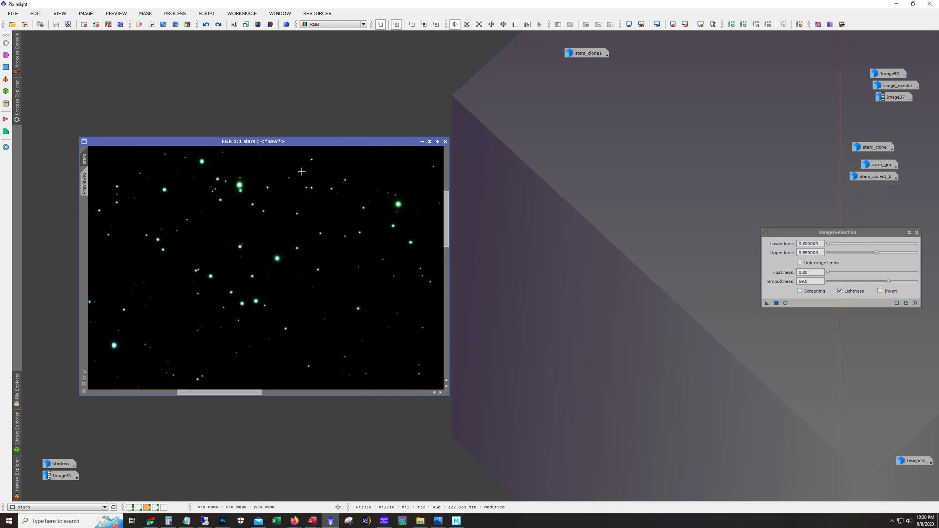
click(220, 25)
drag(230, 392, 404, 405)
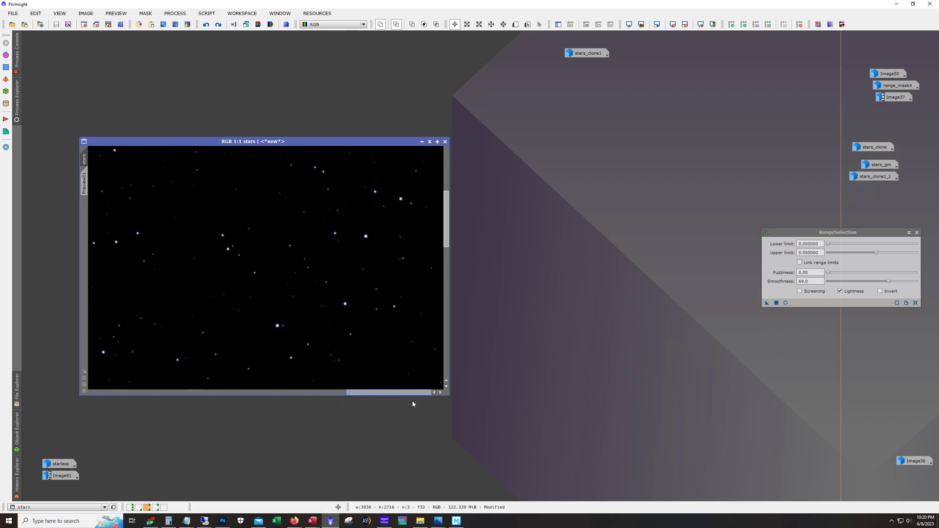
drag(441, 239, 446, 333)
scroll(140, 294, down, 2)
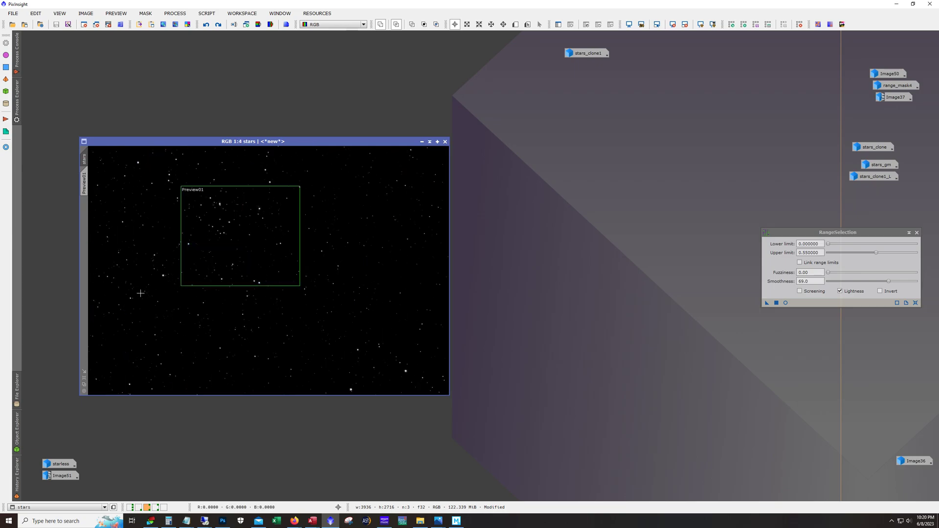
- Undo an accidental Ctrl+I inversion and redo the CurvesTransformation step on the stars
key(ctrl+i)
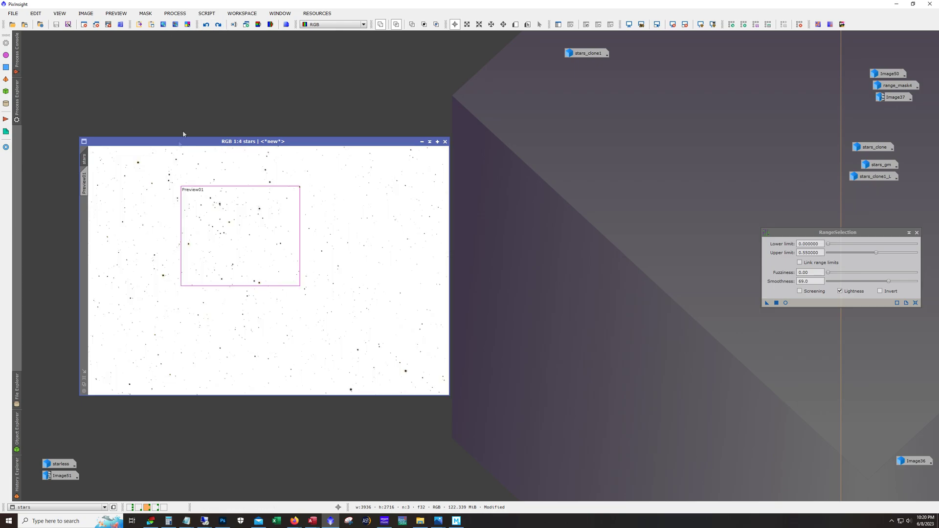
click(218, 24)
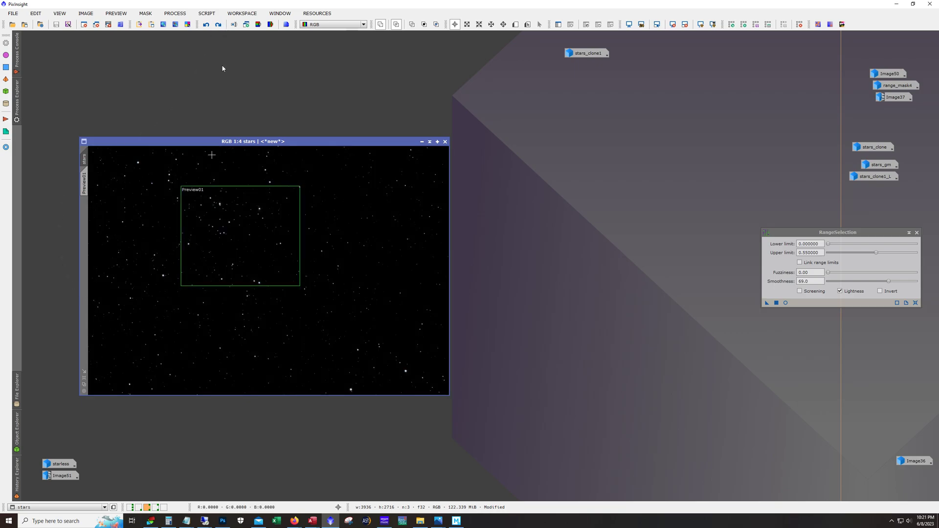
click(219, 24)
scroll(217, 284, up, 3)
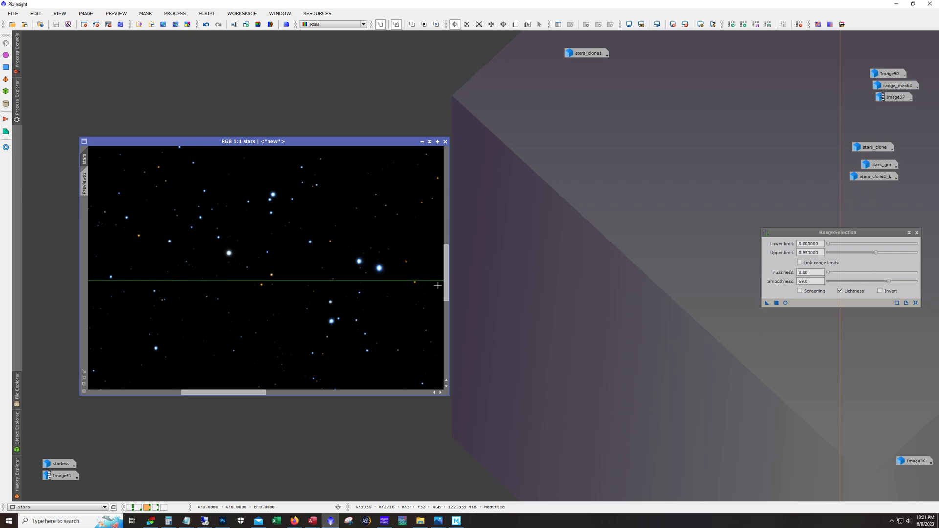
drag(445, 285, 465, 213)
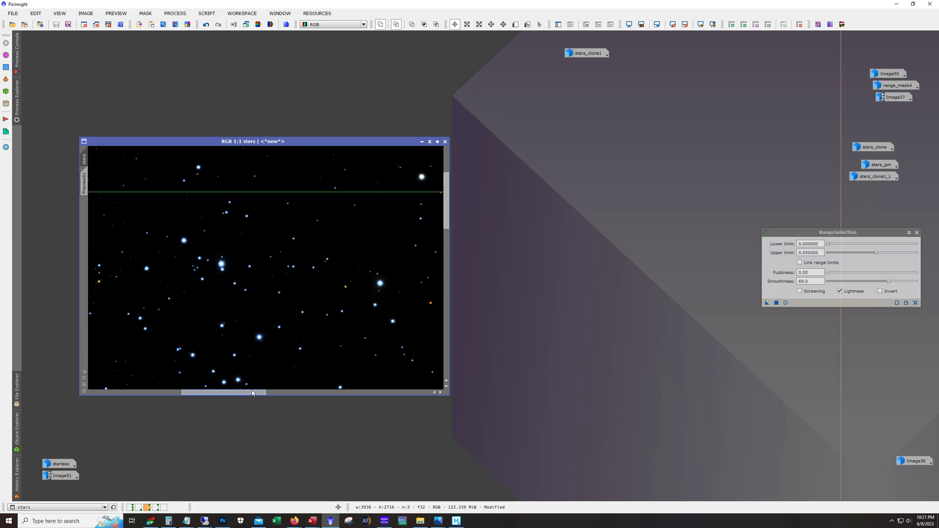
drag(252, 393, 184, 393)
scroll(257, 330, down, 3)
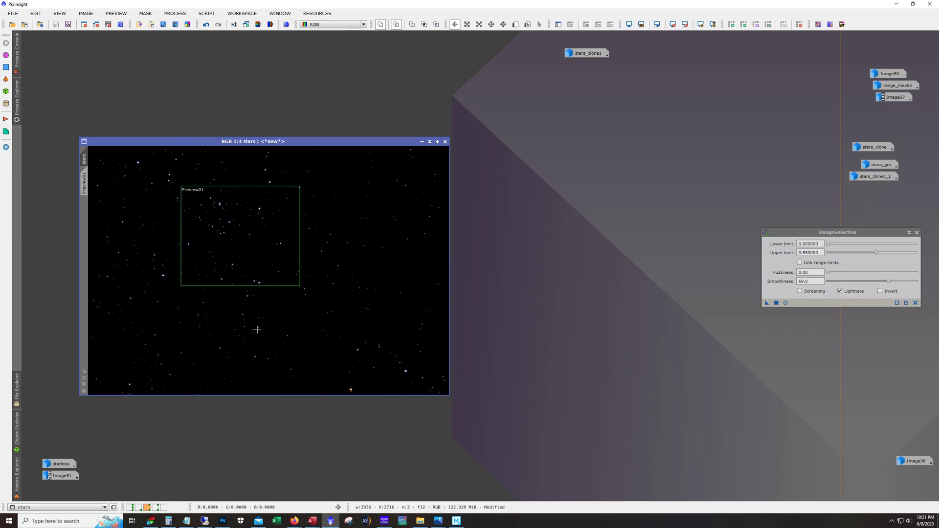
key(alt)
- Review the ~((~starless)*(~stars)) recombination expression in PixelMath, then close the process
click(164, 15)
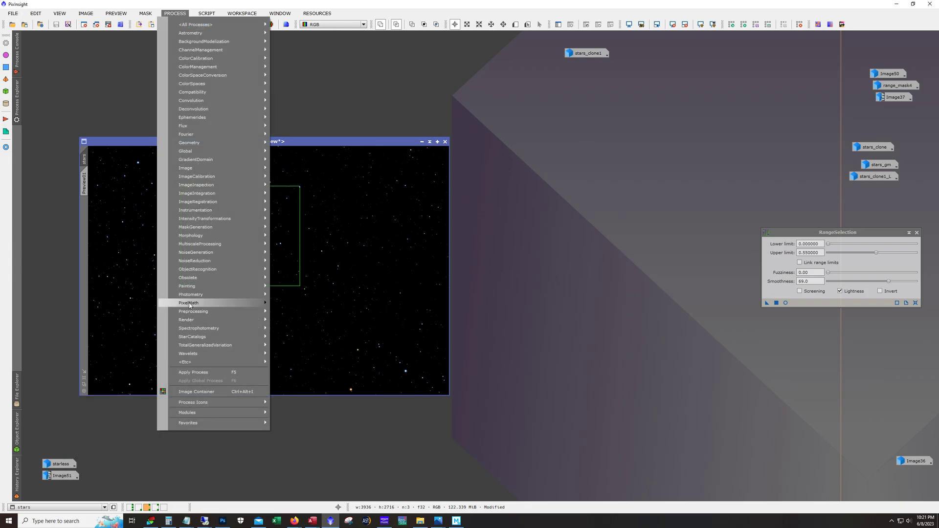
mouse_move(258, 305)
click(299, 303)
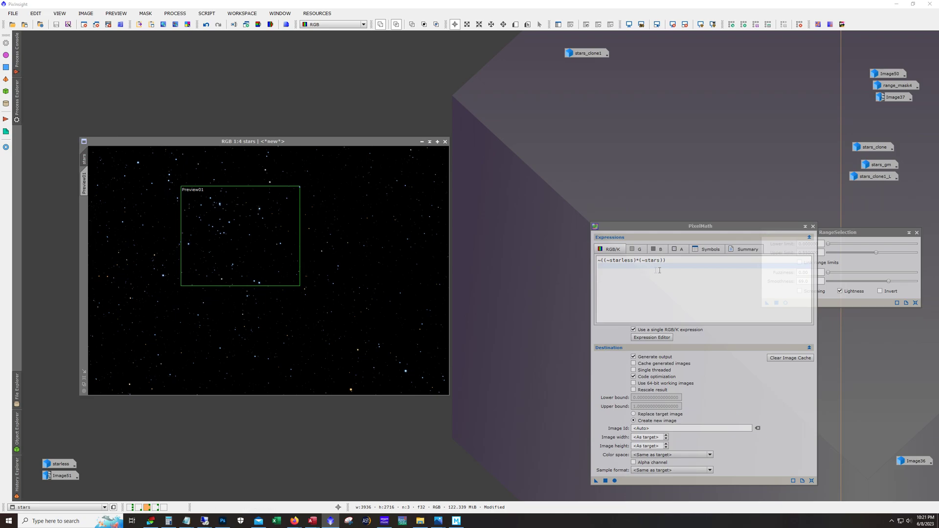
click(592, 258)
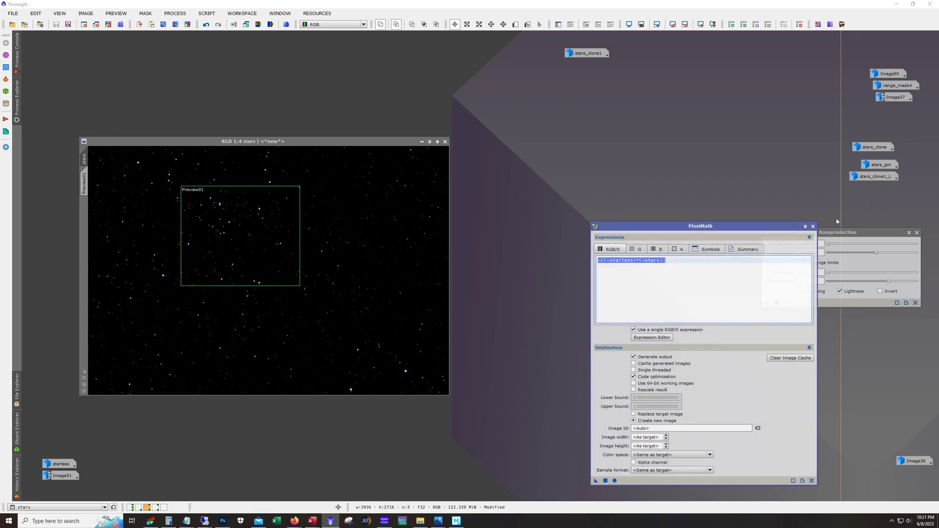
click(812, 226)
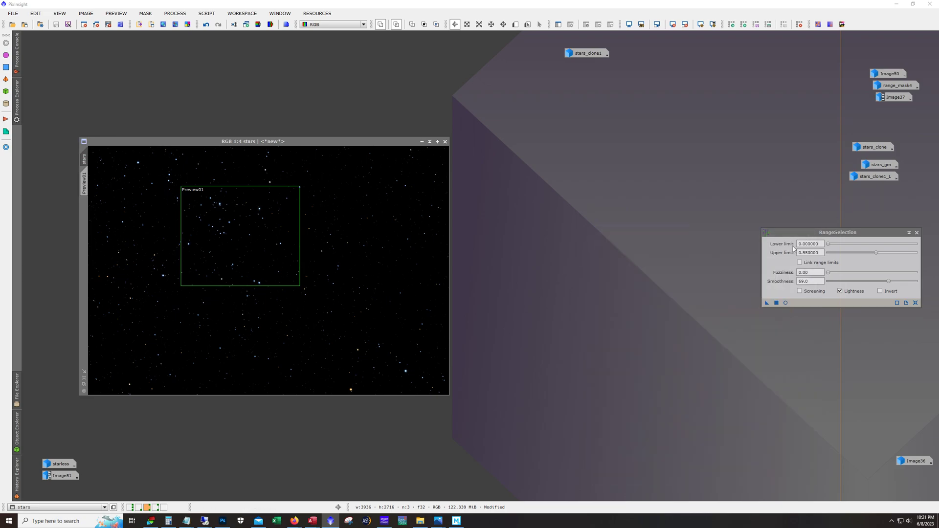
- Open Image51 (M15_repro1_v2.tif), make its window taller, and zoom to 1:2
double_click(62, 475)
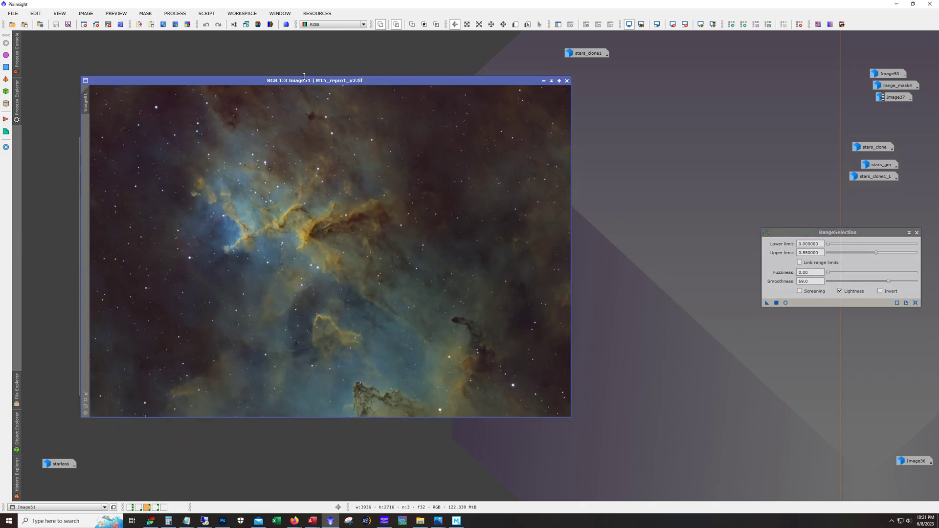
drag(304, 76, 304, 57)
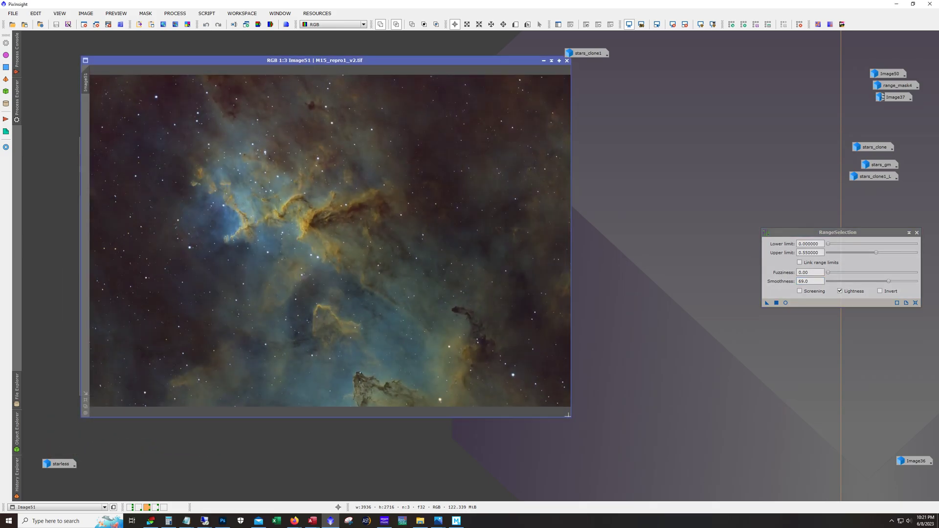
key(ctrl+plus)
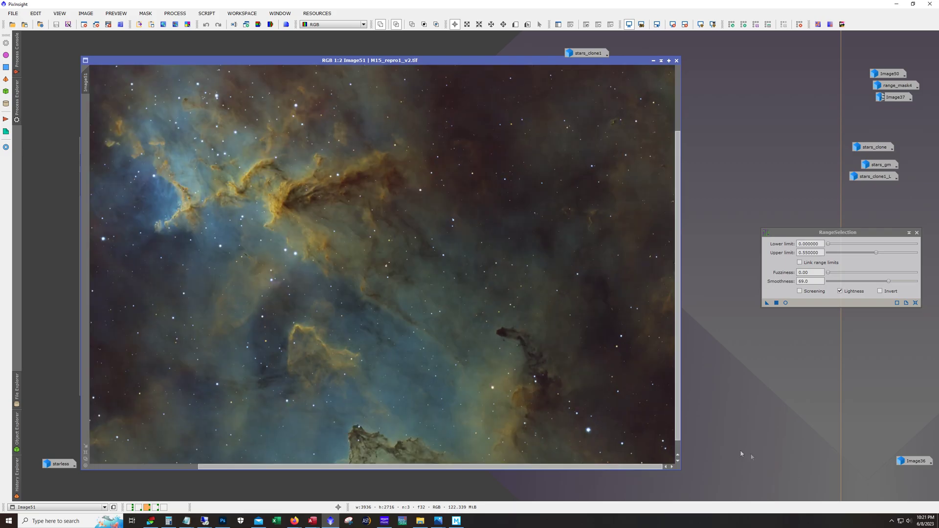
drag(678, 309, 676, 284)
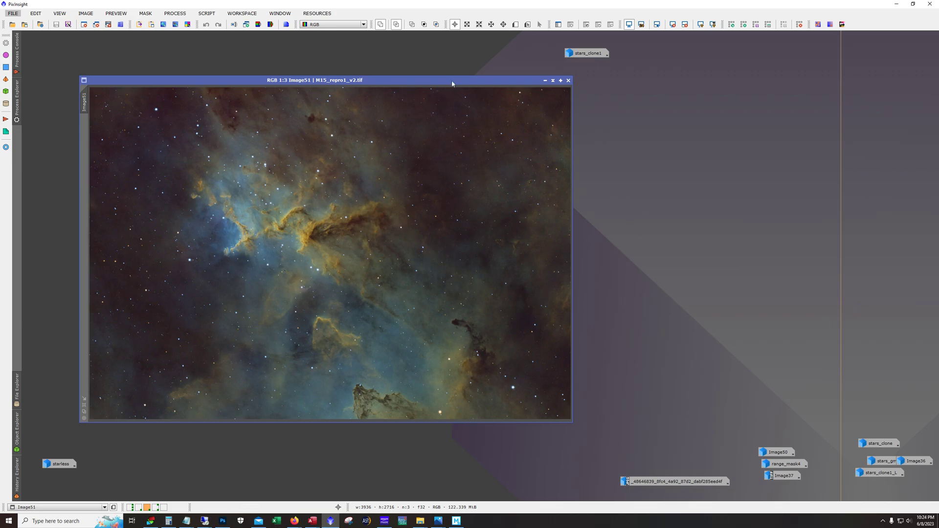
- Open the earlier 48646839 JPG rendition and arrange it side by side with Image51
drag(460, 86, 417, 86)
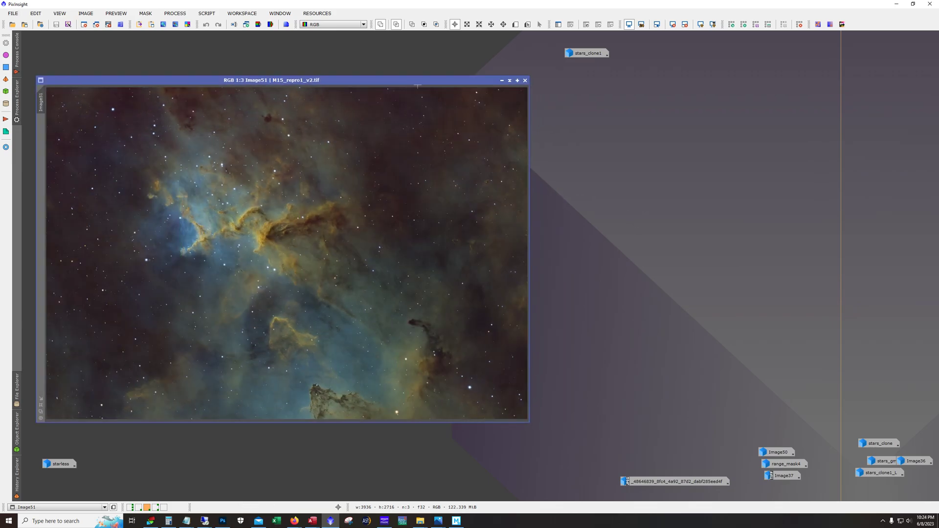
double_click(672, 482)
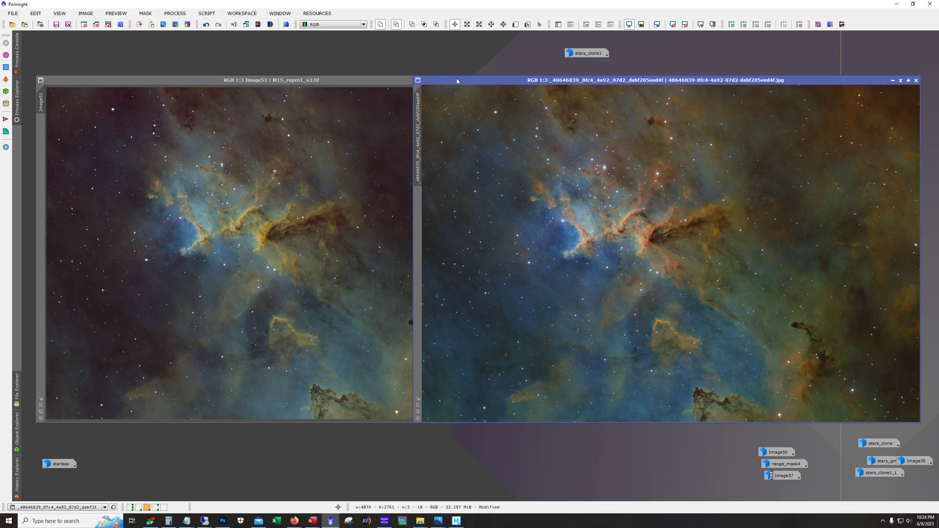
drag(456, 80, 465, 84)
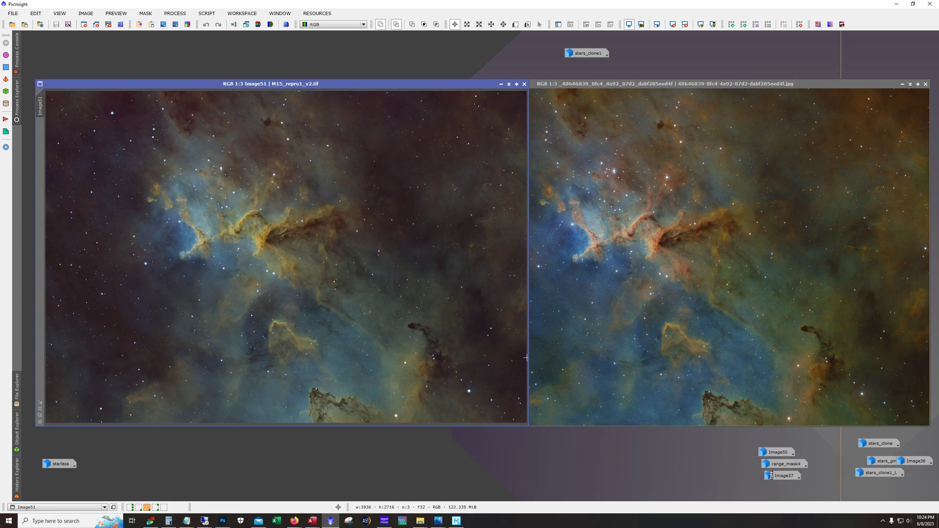
drag(441, 87, 427, 87)
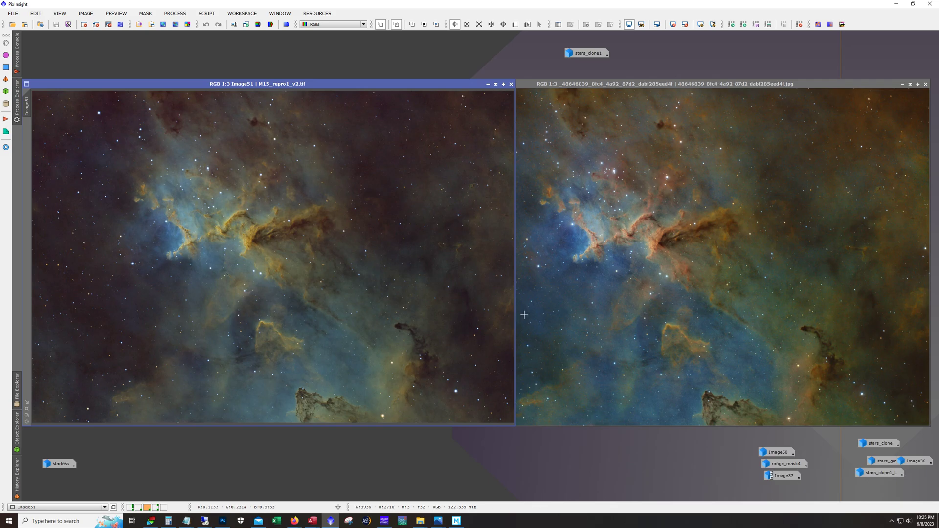
drag(515, 311, 441, 311)
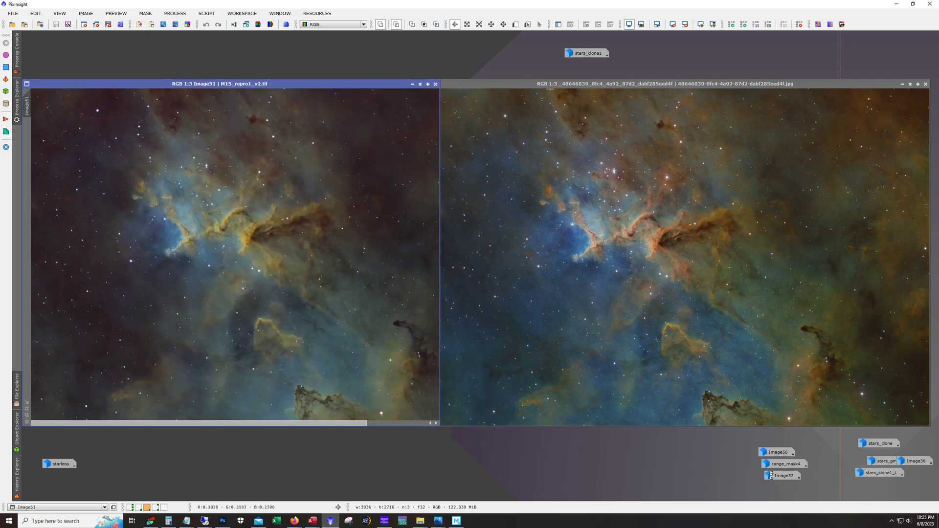
drag(631, 84, 586, 84)
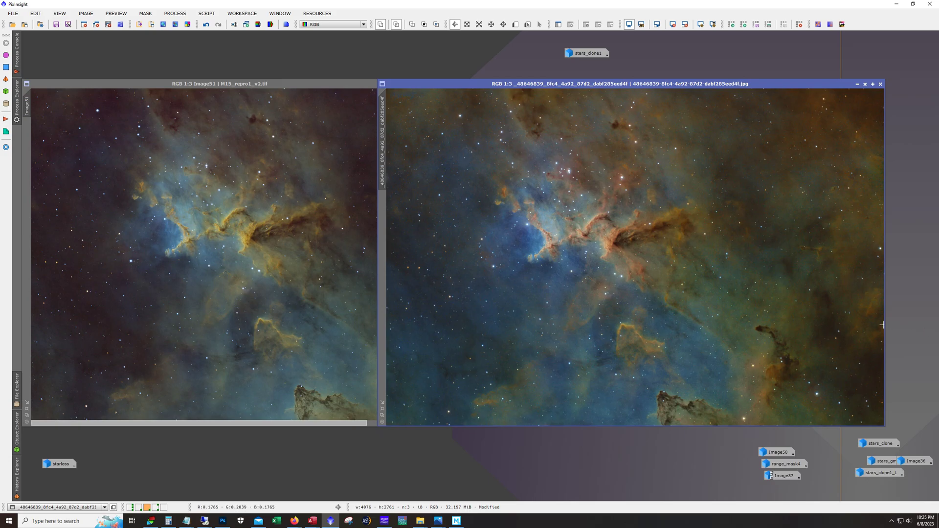
drag(884, 329, 763, 329)
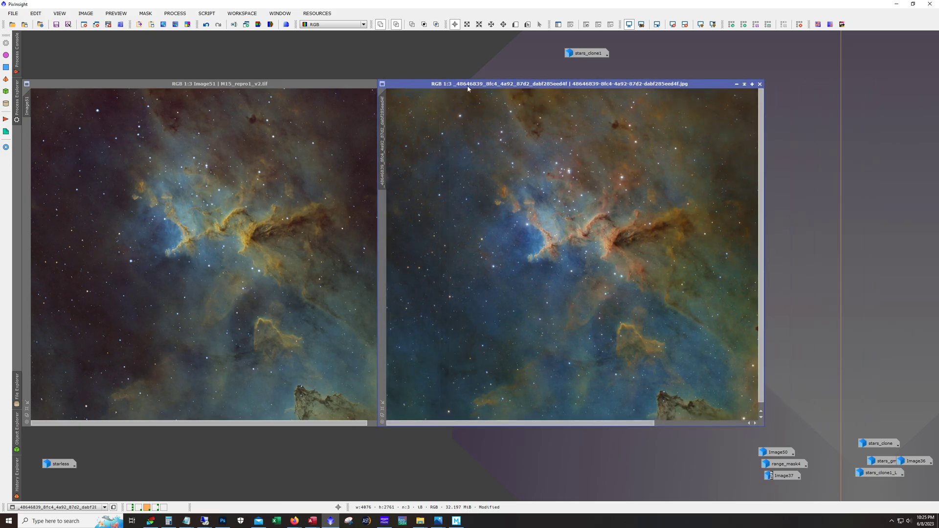
drag(467, 85, 532, 90)
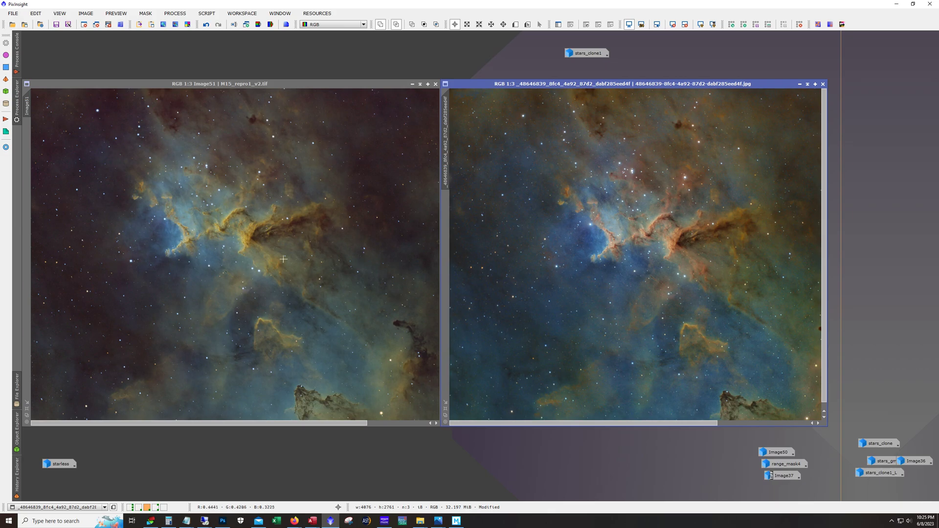
- Match the JPG's view to Image51, then zoom both to 3:1 on a faint star field
scroll(151, 212, up, 2)
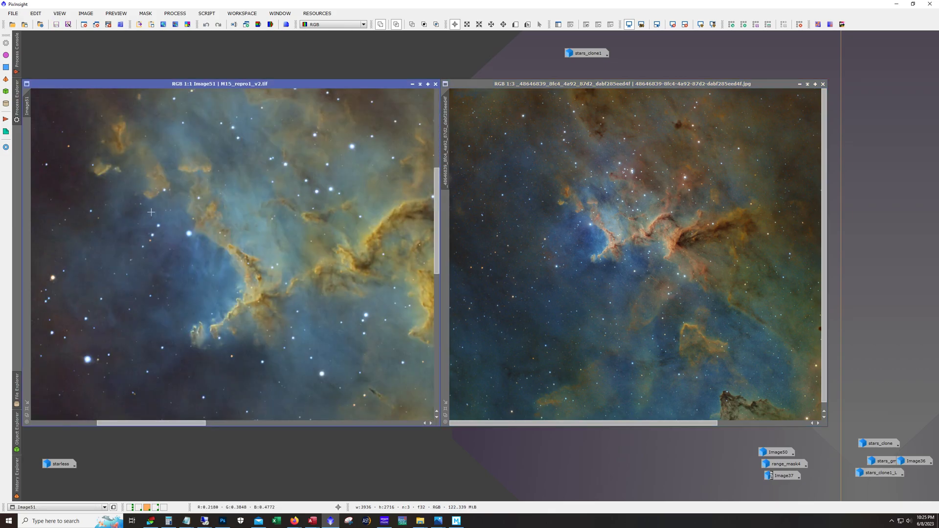
drag(27, 103, 445, 122)
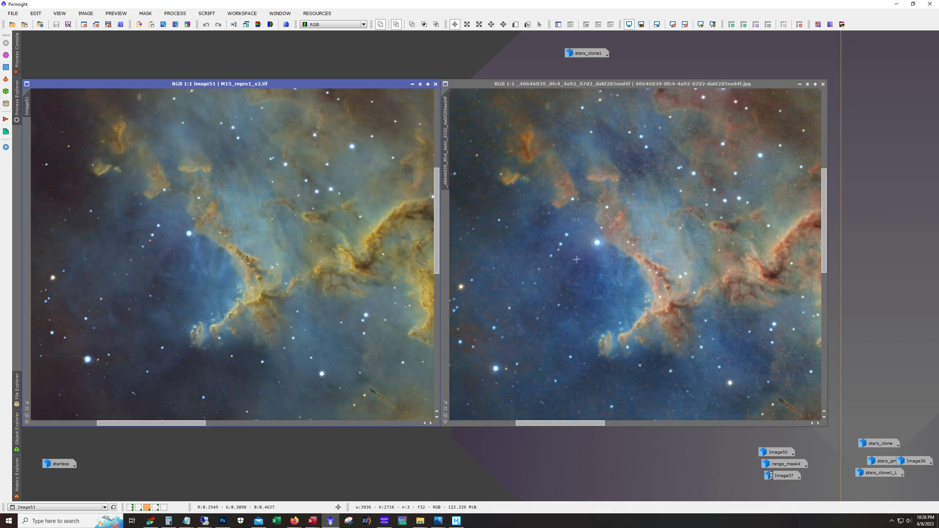
scroll(511, 303, up, 2)
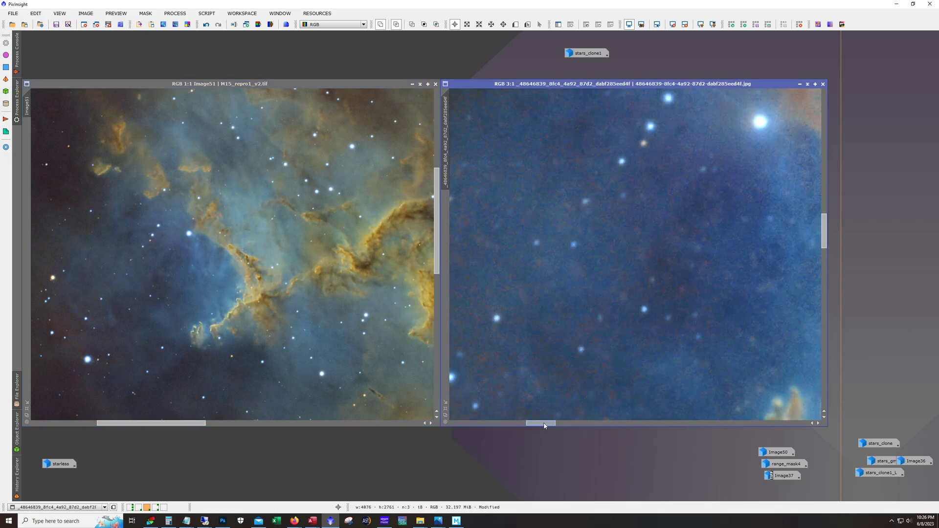
scroll(559, 277, left, 3)
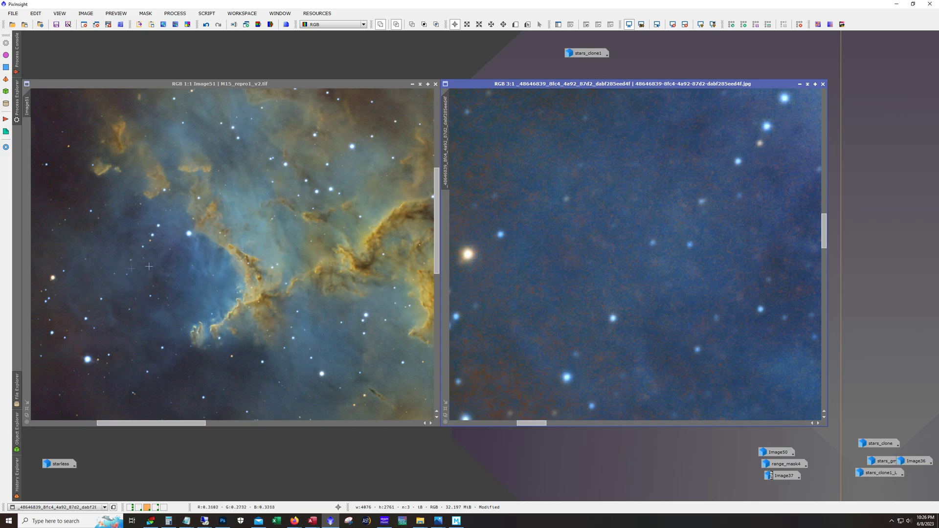
scroll(102, 271, up, 2)
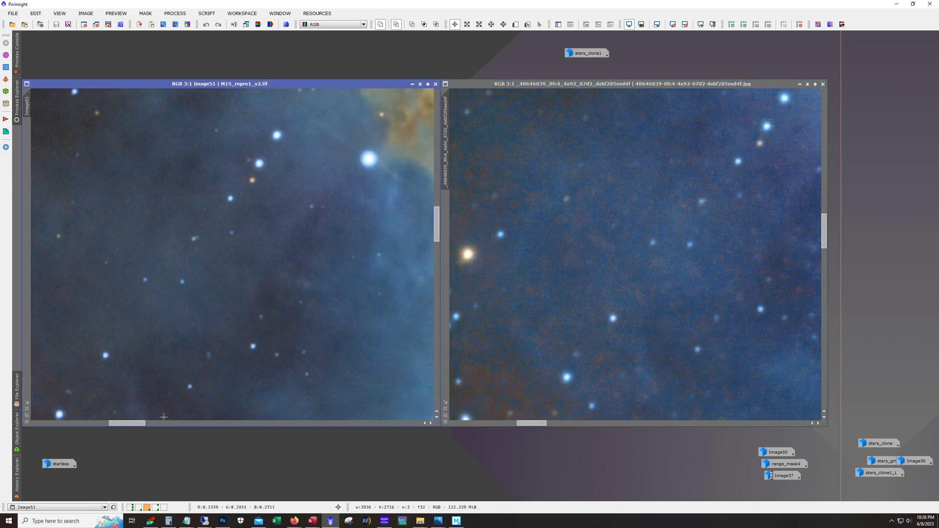
scroll(164, 417, left, 3)
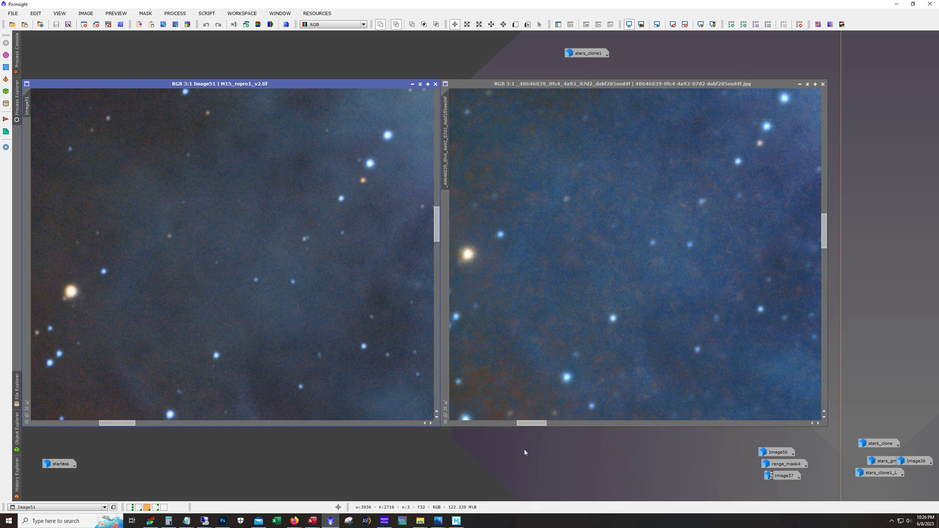
drag(530, 425, 526, 424)
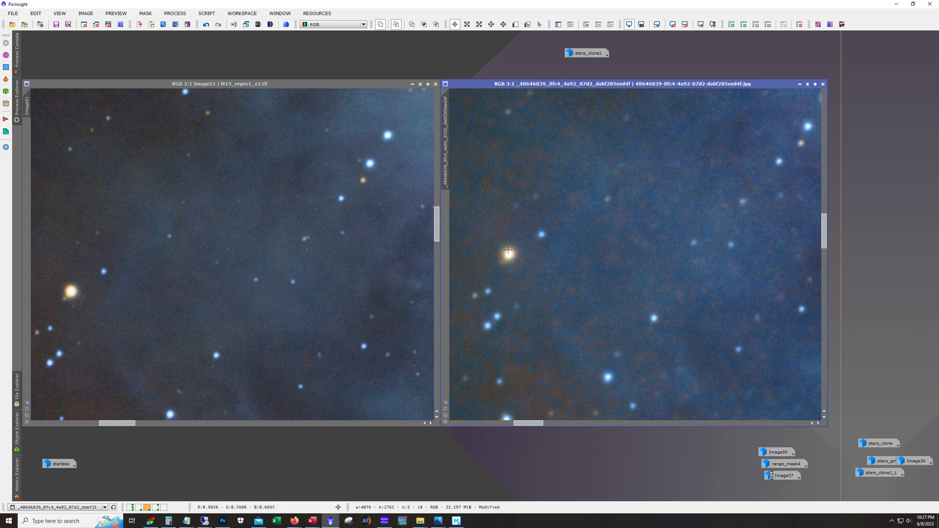
- Zoom out to 1:2, pan, zoom in to 1:1, and match both views on the core's dust lane
scroll(212, 287, down, 3)
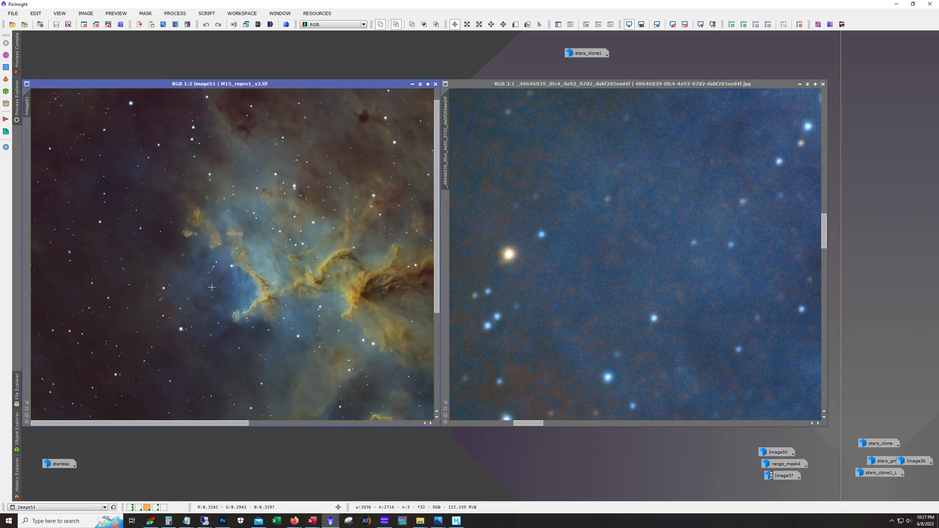
scroll(611, 293, down, 3)
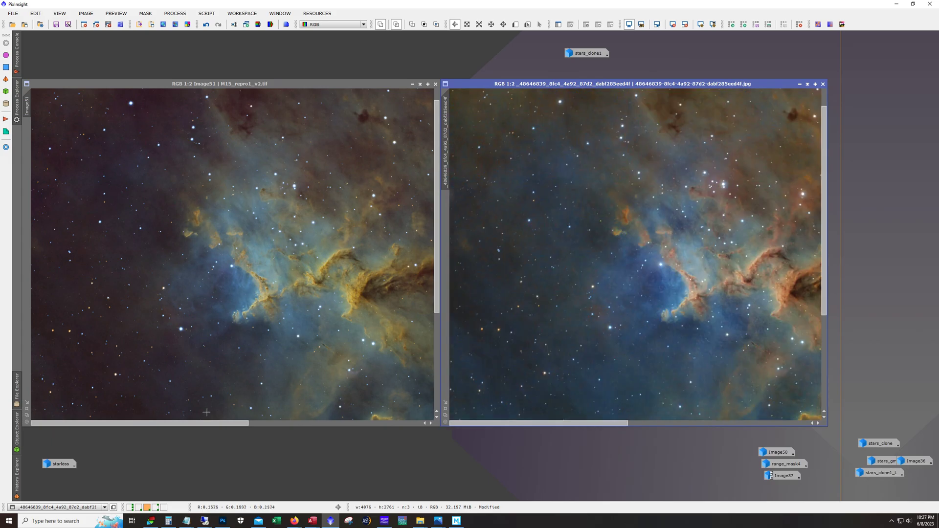
drag(208, 423, 297, 433)
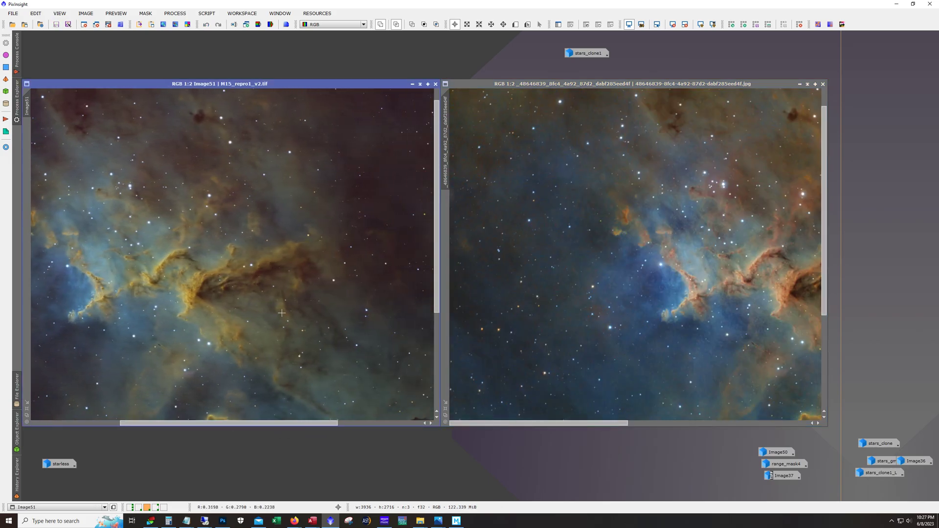
scroll(282, 313, up, 1)
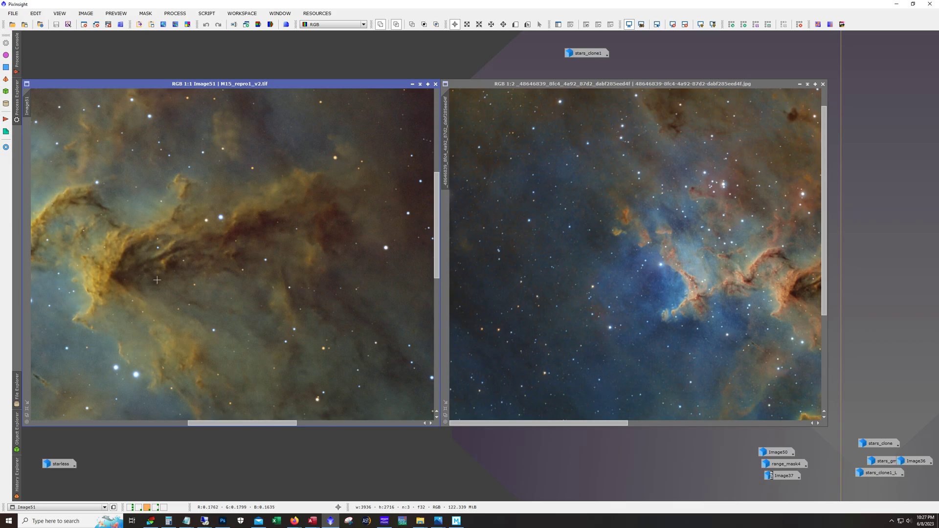
drag(27, 104, 449, 138)
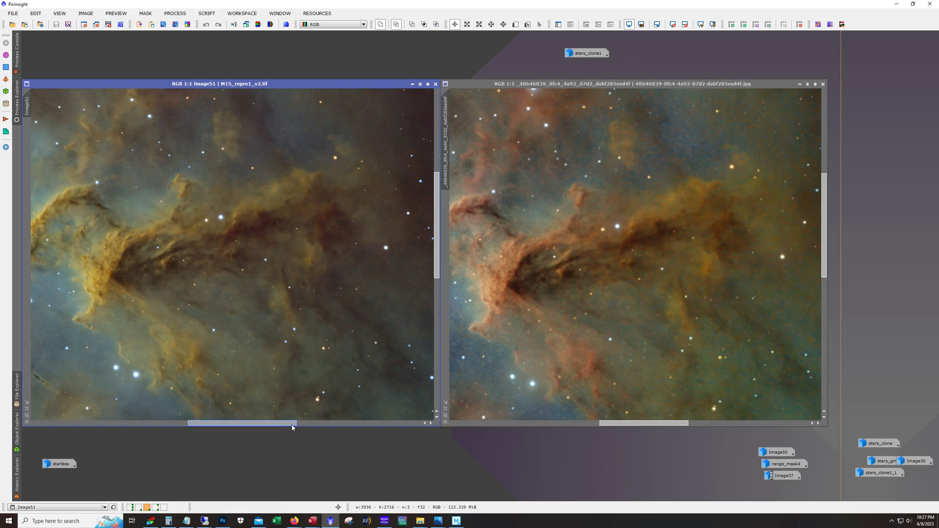
click(318, 423)
- Pan the right window to the same faint outer region with dark wisps as the left
drag(602, 423, 751, 421)
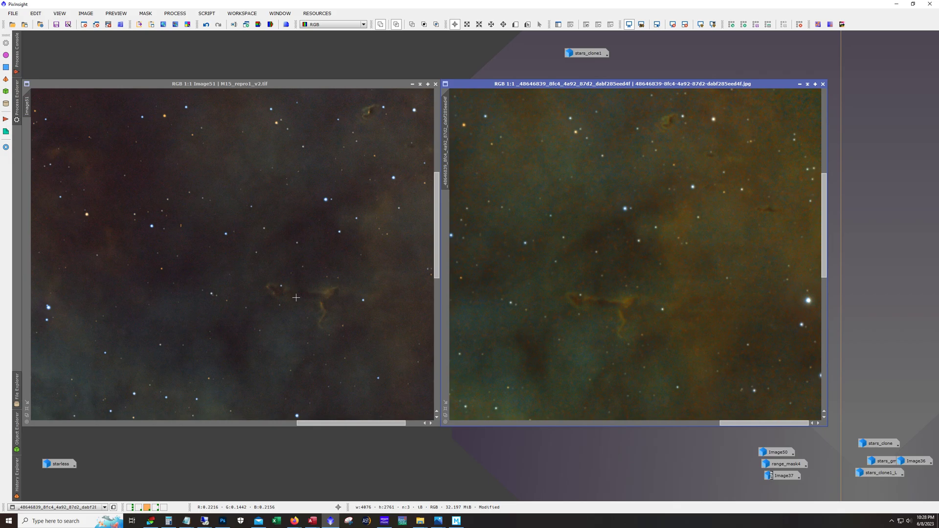
- Pan both Image51 and the earlier JPG to the orange-rimmed ridge above the dark dust pillar
drag(436, 265, 439, 388)
drag(826, 262, 828, 375)
drag(750, 424, 719, 427)
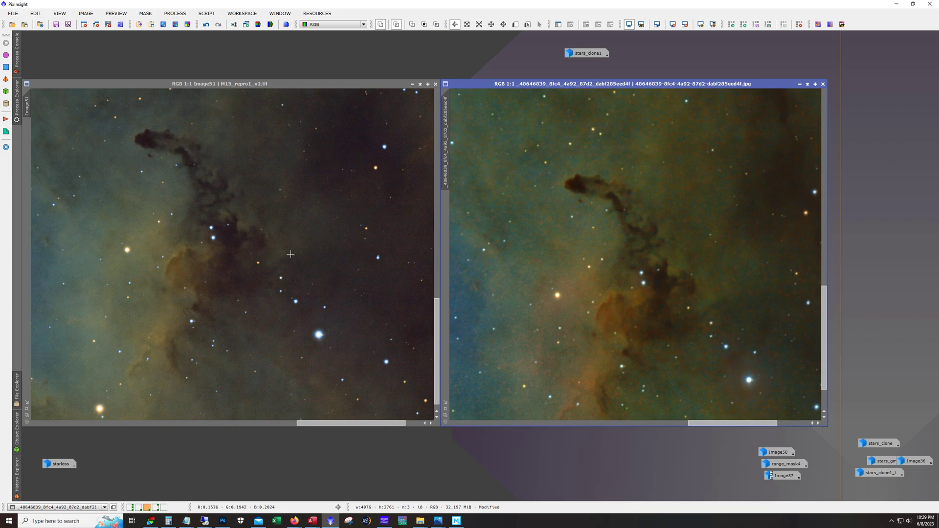
drag(399, 423, 313, 422)
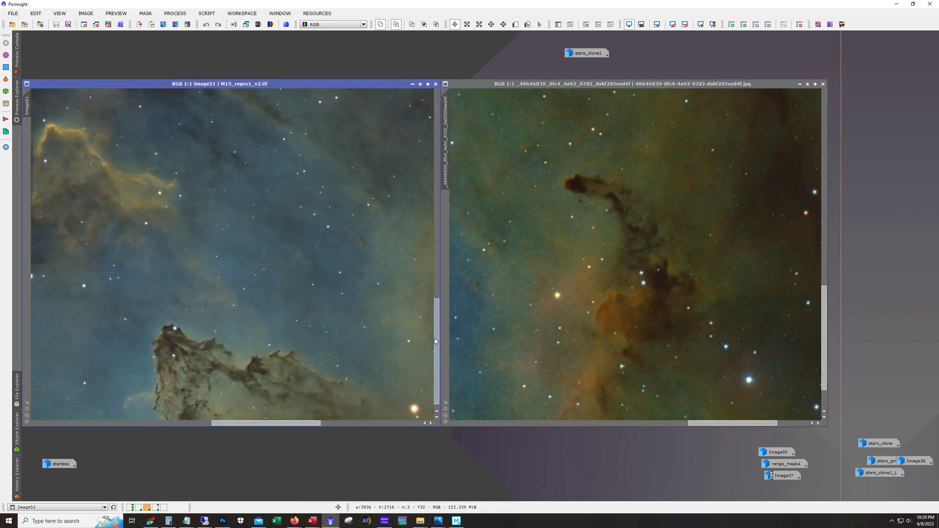
scroll(434, 339, down, 1)
drag(727, 427, 650, 425)
drag(824, 367, 822, 385)
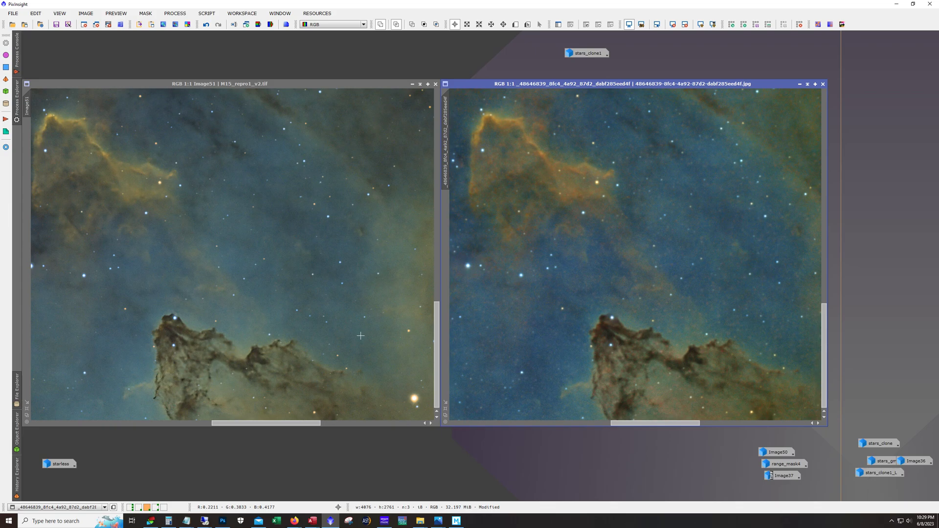
- Zoom both windows out to 1:4 so each entire nebula image fits side by side
scroll(349, 254, down, 2)
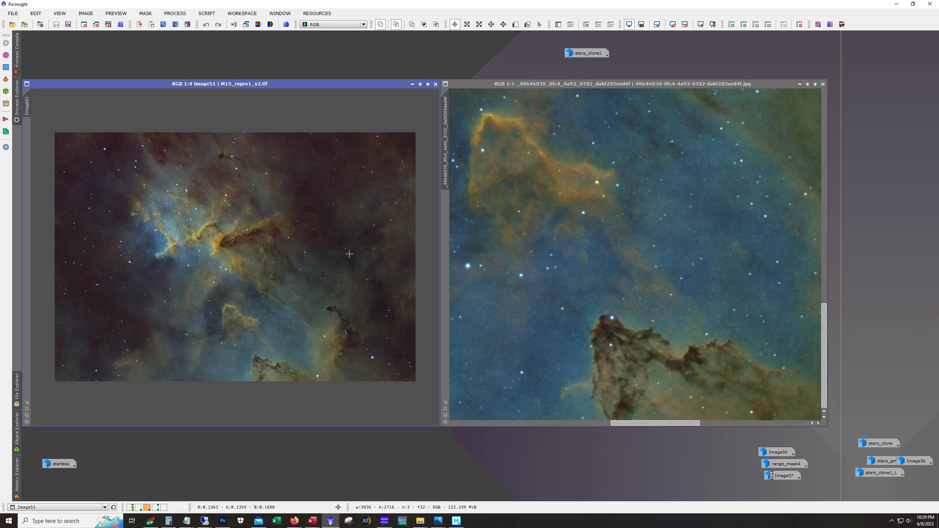
scroll(635, 254, down, 5)
scroll(636, 254, up, 2)
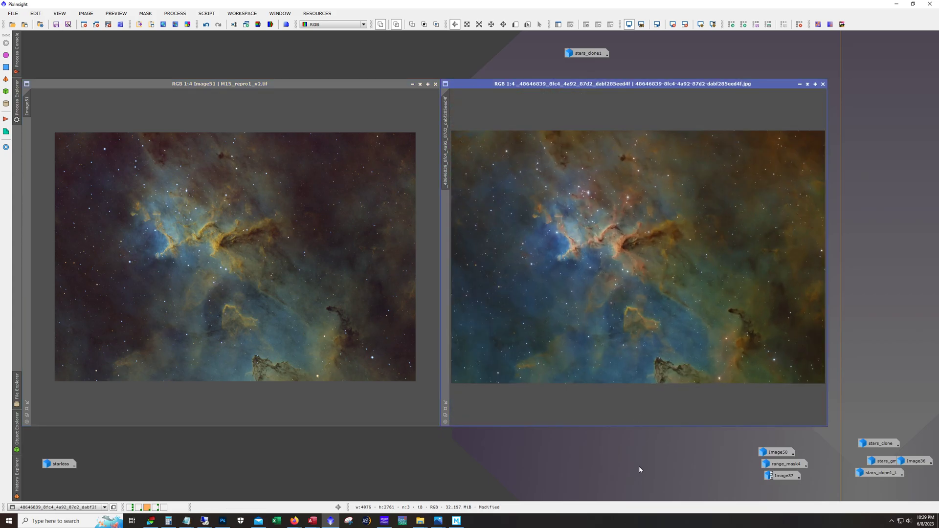